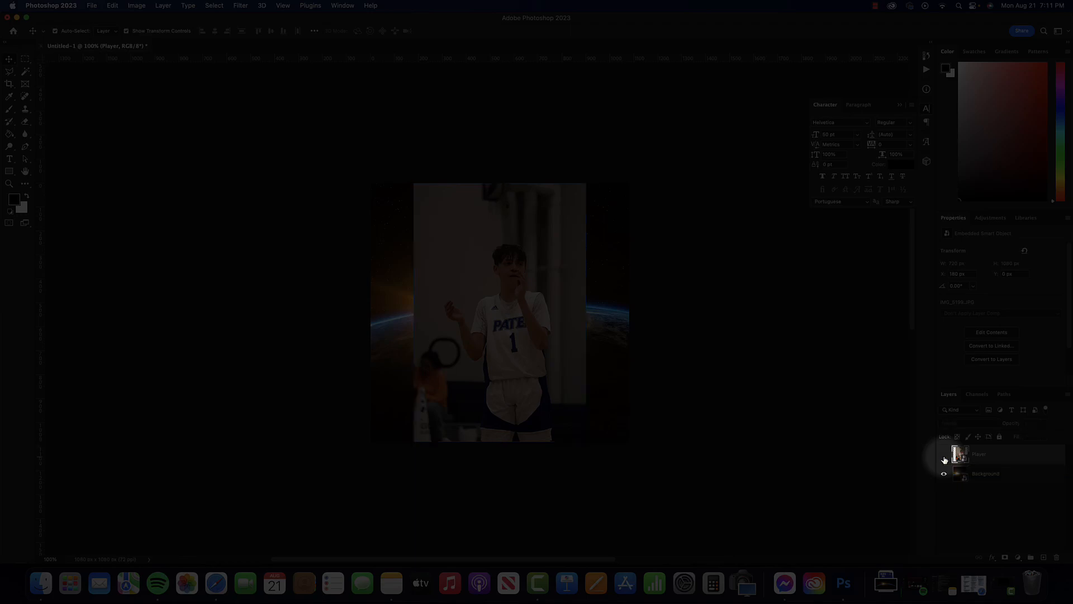
Hide and reshow the Player layer to compare the image with and without the player
{"action": "left_click", "coordinate": [944, 456]}
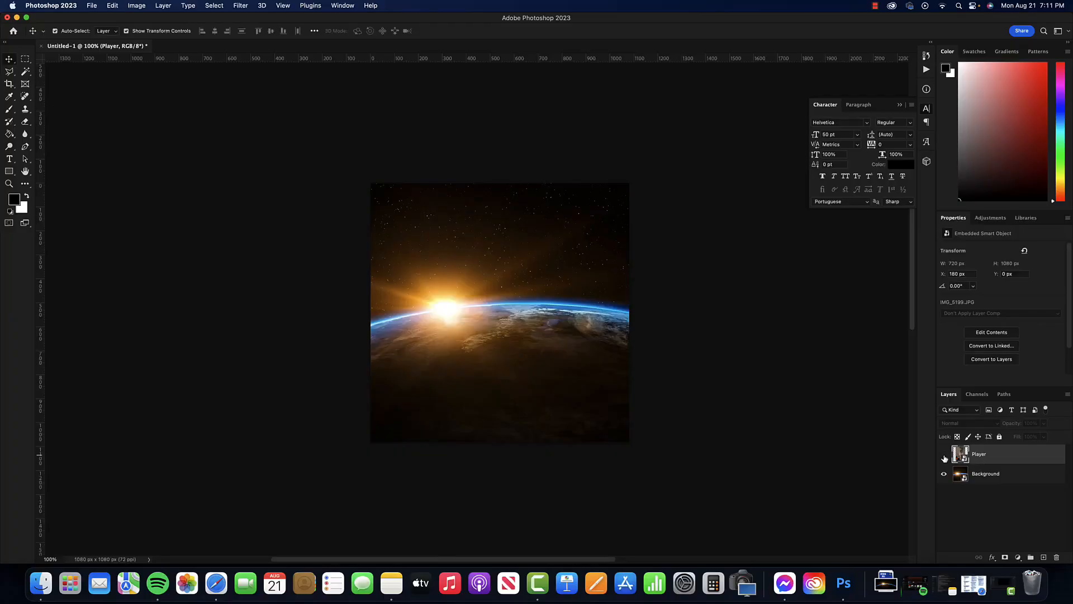
{"action": "left_click", "coordinate": [944, 456]}
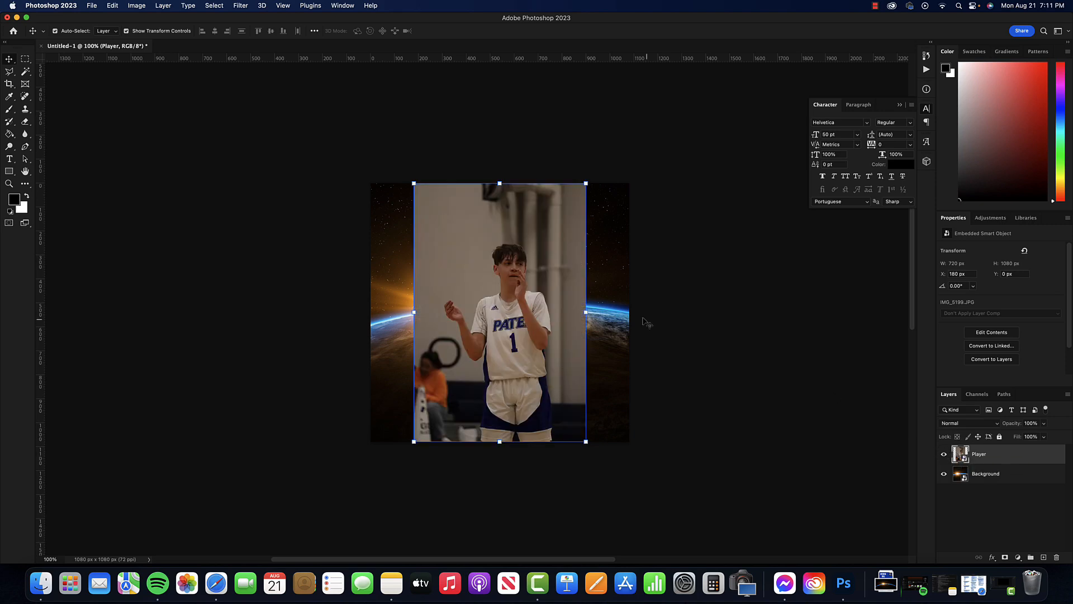
{"action": "left_click", "coordinate": [9, 183]}
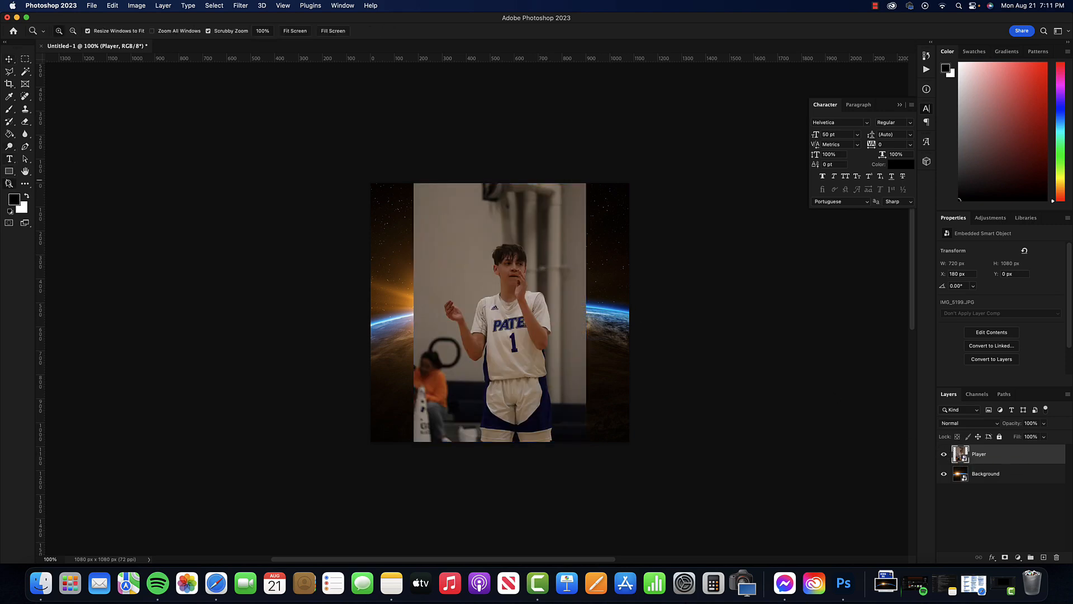
{"action": "left_click_drag", "start_coordinate": [479, 266], "coordinate": [538, 349]}
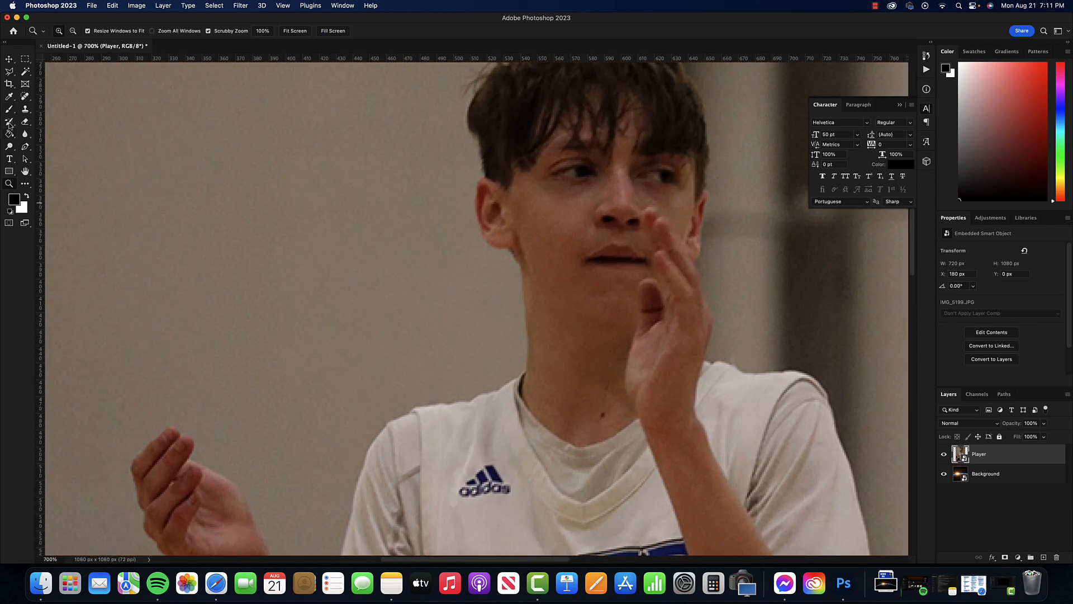
{"action": "left_click", "coordinate": [10, 71]}
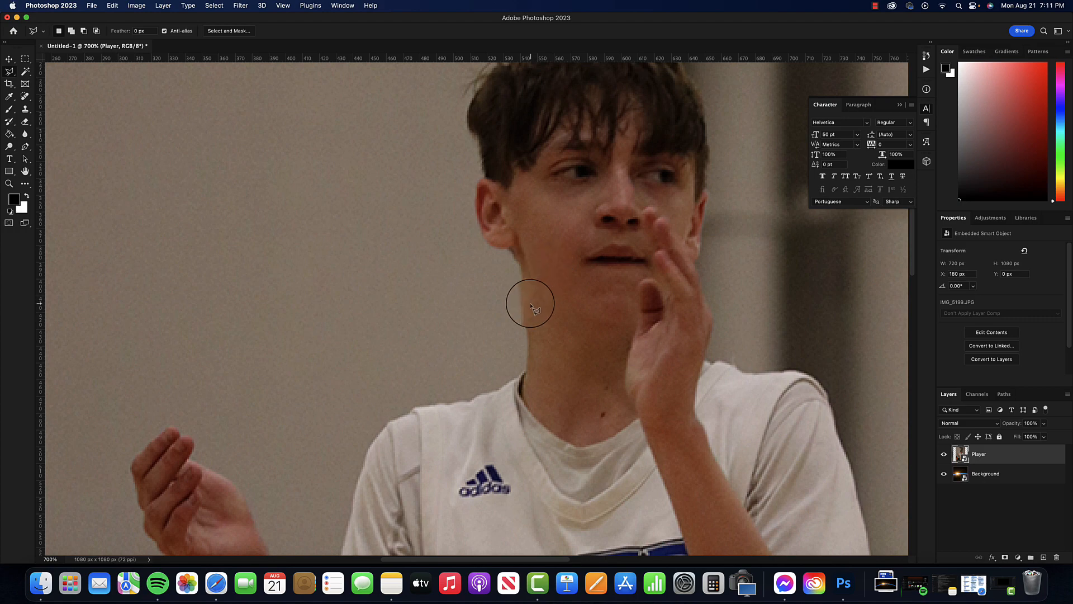
{"action": "left_click", "coordinate": [9, 183]}
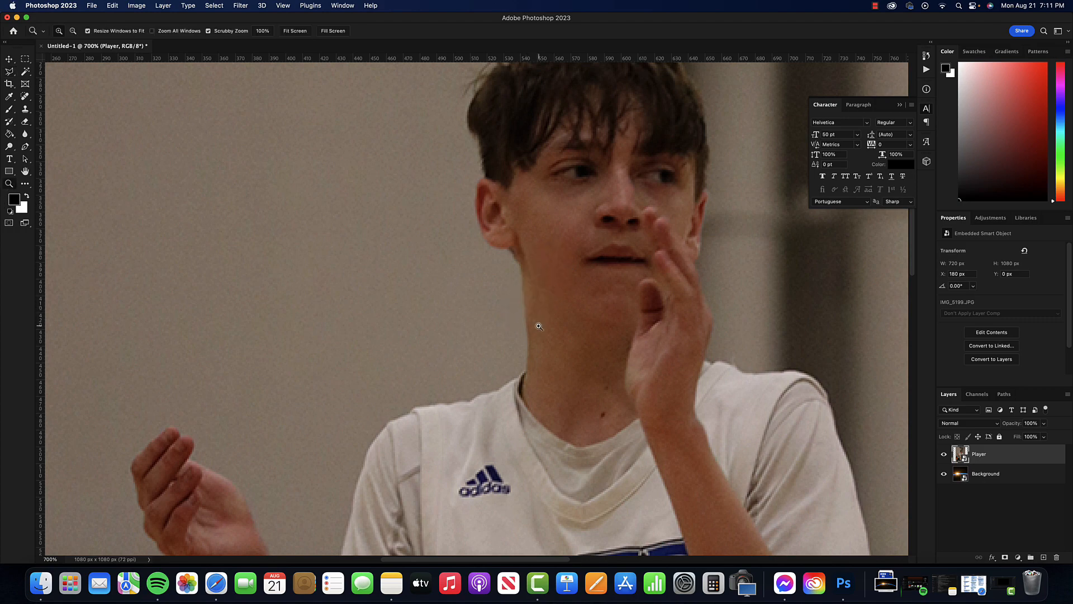
{"action": "left_click_drag", "start_coordinate": [533, 328], "coordinate": [533, 327]}
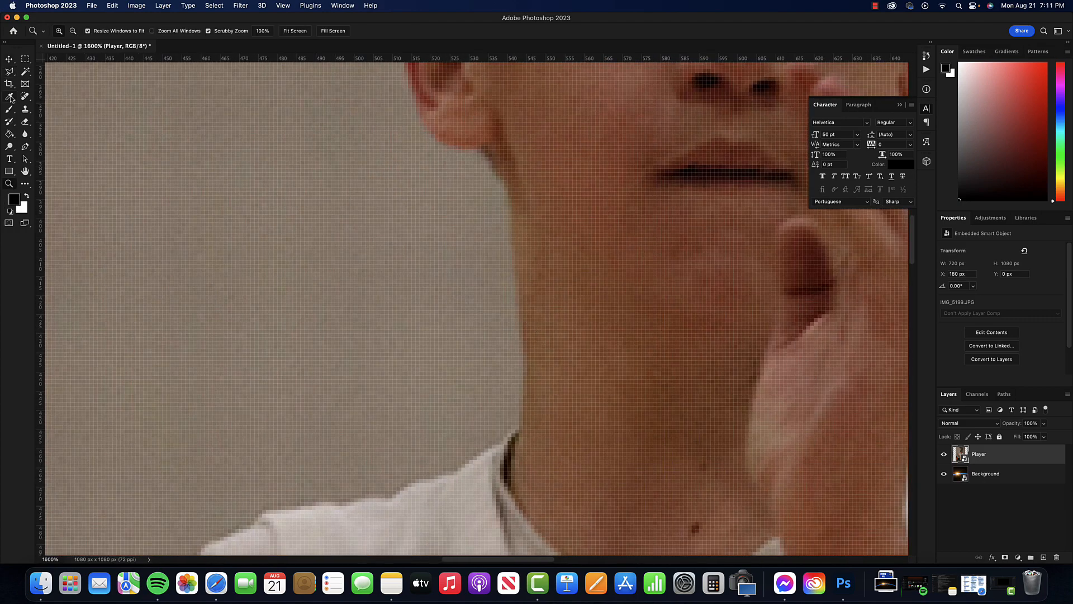
{"action": "left_click", "coordinate": [9, 71]}
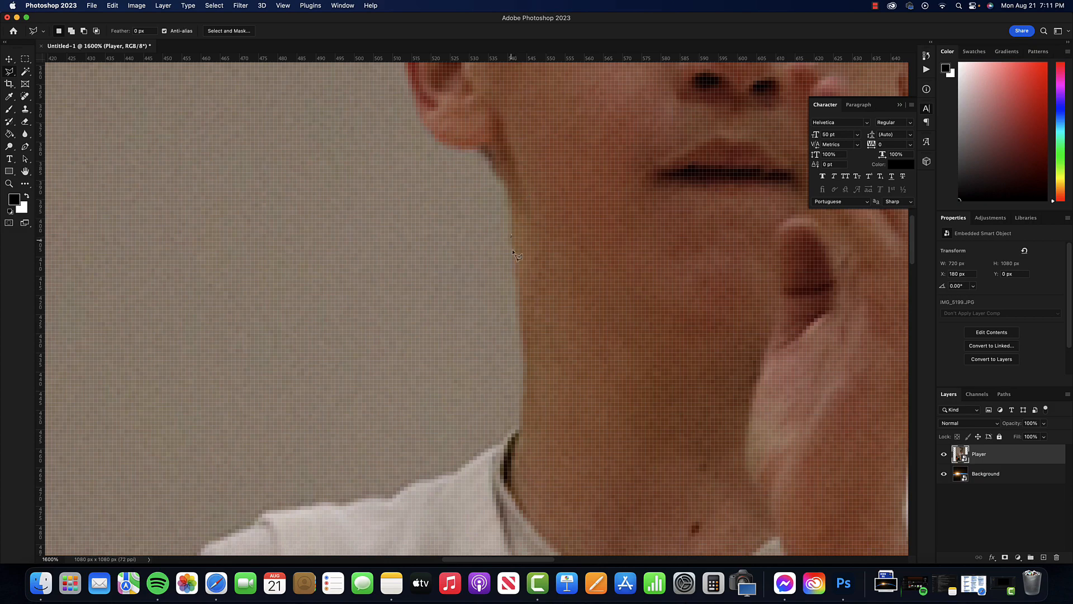
{"action": "left_click", "coordinate": [520, 333]}
{"action": "key", "text": "Escape"}
{"action": "key", "text": "z"}
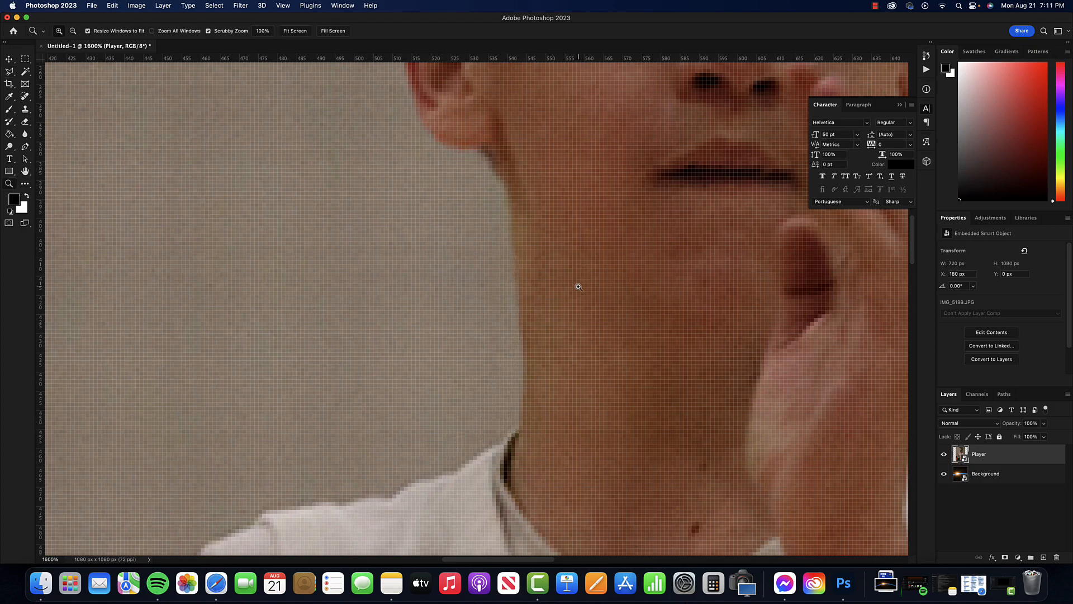
Add a layer mask to the Player layer
{"action": "left_click", "coordinate": [578, 286], "text": "alt"}
{"action": "left_click", "coordinate": [577, 286], "text": "alt"}
{"action": "left_click", "coordinate": [579, 284], "text": "alt"}
{"action": "left_click", "coordinate": [582, 282], "text": "alt"}
{"action": "left_click", "coordinate": [616, 276], "text": "alt"}
{"action": "left_click", "coordinate": [619, 275], "text": "alt"}
{"action": "left_click", "coordinate": [622, 276], "text": "alt"}
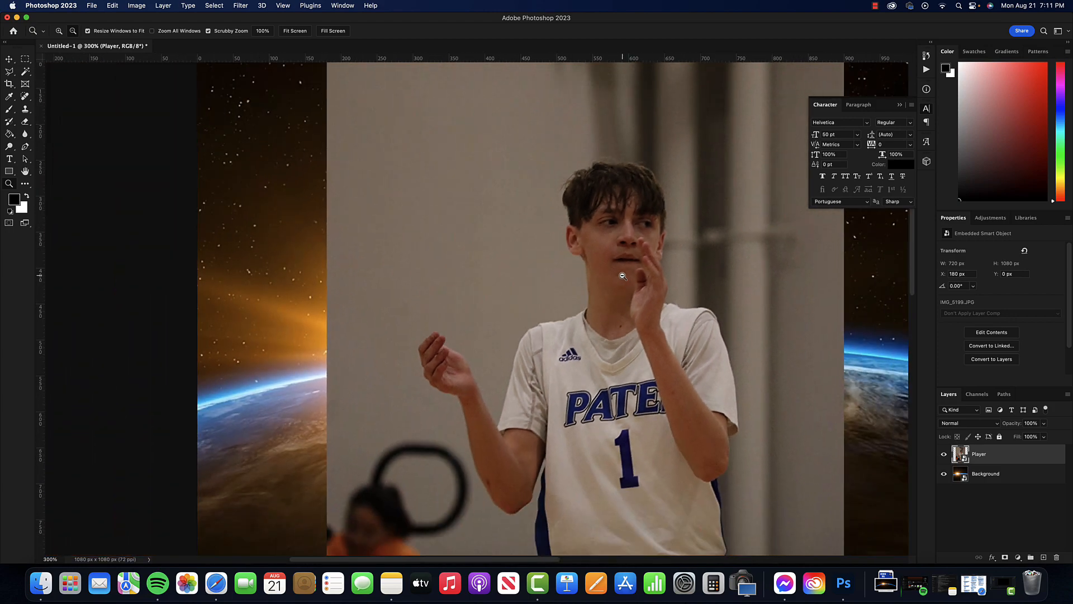
{"action": "left_click", "coordinate": [623, 276], "text": "alt"}
{"action": "left_click_drag", "start_coordinate": [637, 286], "coordinate": [526, 273]}
{"action": "left_click", "coordinate": [598, 271], "text": "alt"}
{"action": "left_click", "coordinate": [520, 276]}
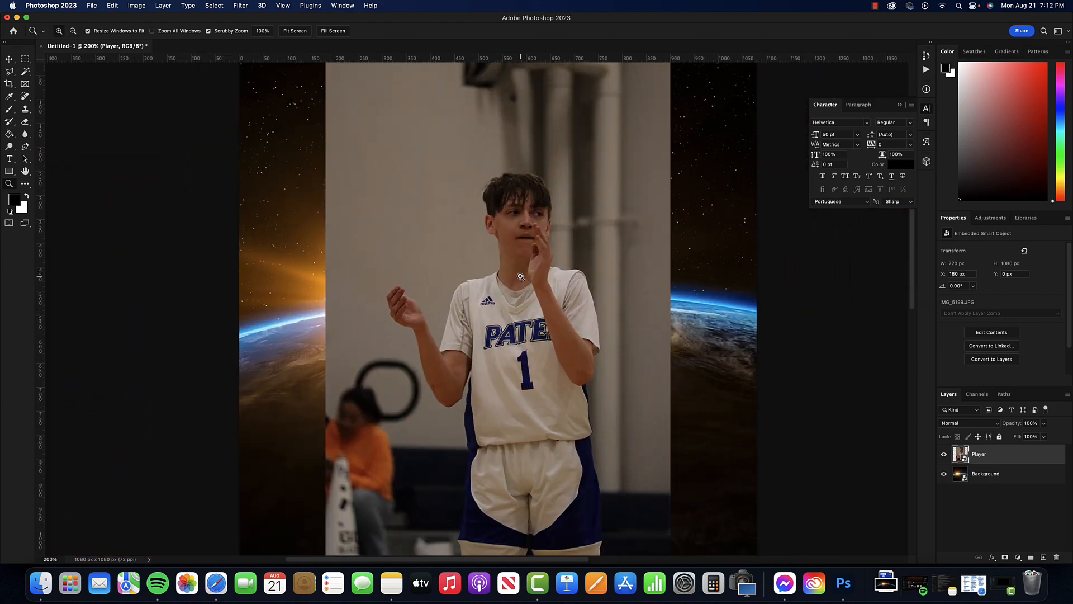
{"action": "left_click", "coordinate": [520, 276], "text": "alt"}
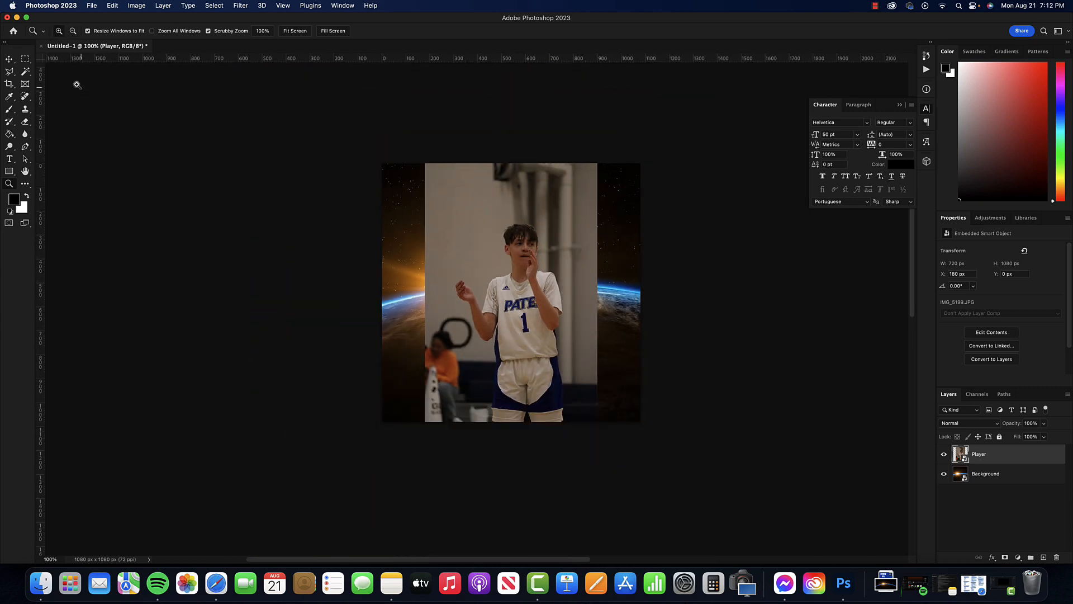
{"action": "left_click", "coordinate": [9, 59]}
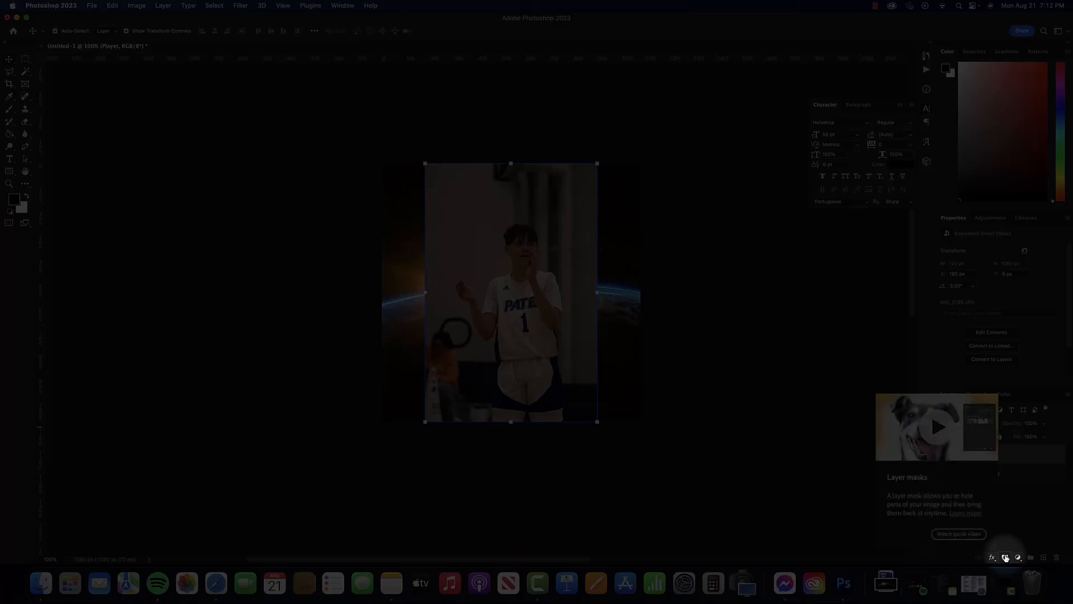
{"action": "left_click", "coordinate": [1005, 557]}
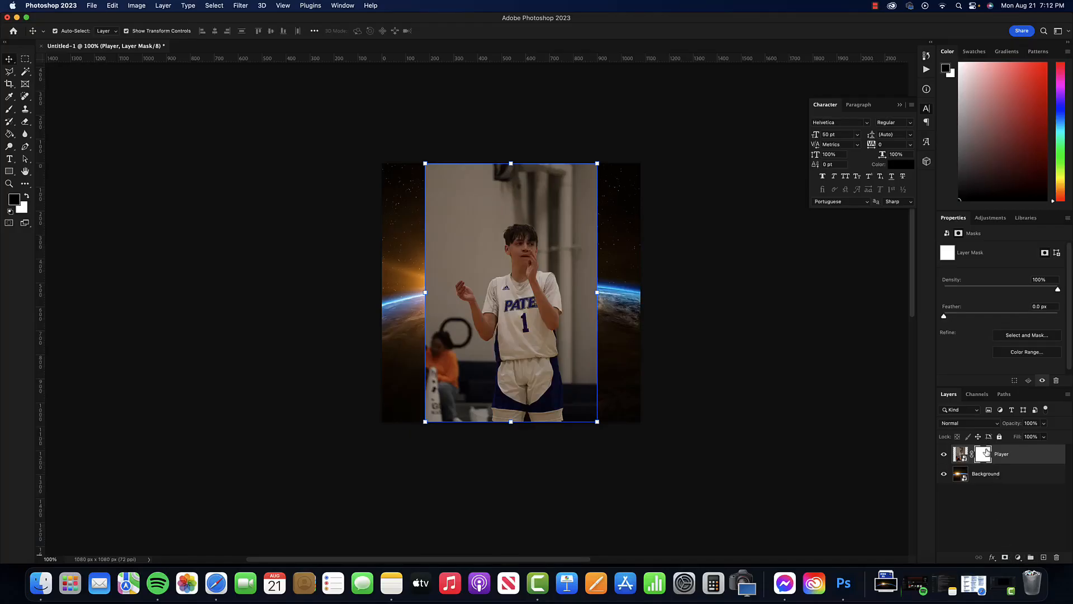
Try painting black with the Brush on the Player mask beside the player's neck and shoulder, and undo the stroke
{"action": "left_click", "coordinate": [9, 184]}
{"action": "left_click", "coordinate": [513, 256]}
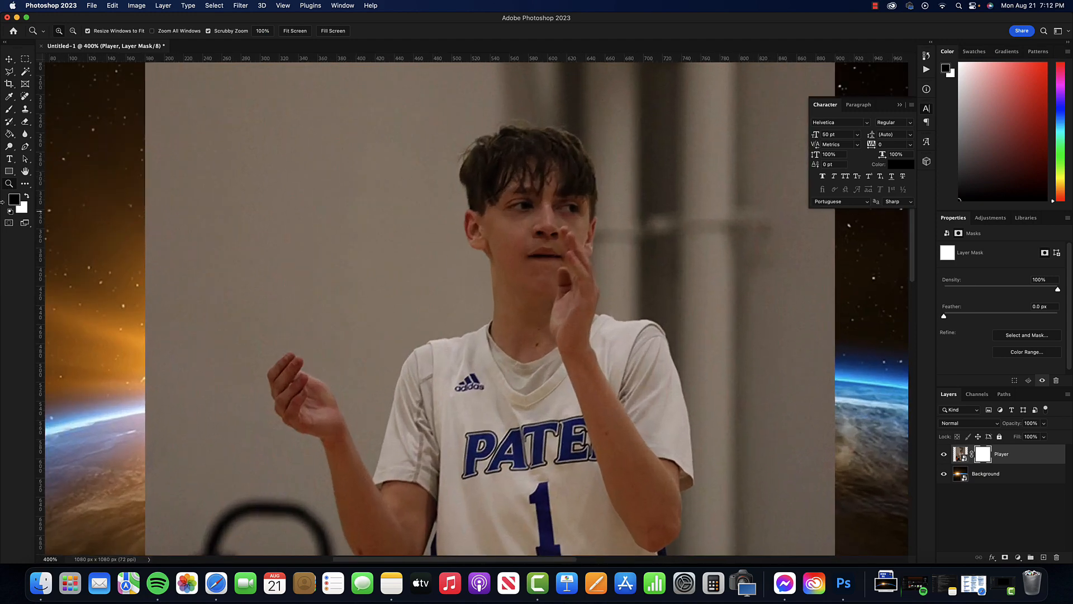
{"action": "left_click", "coordinate": [9, 109]}
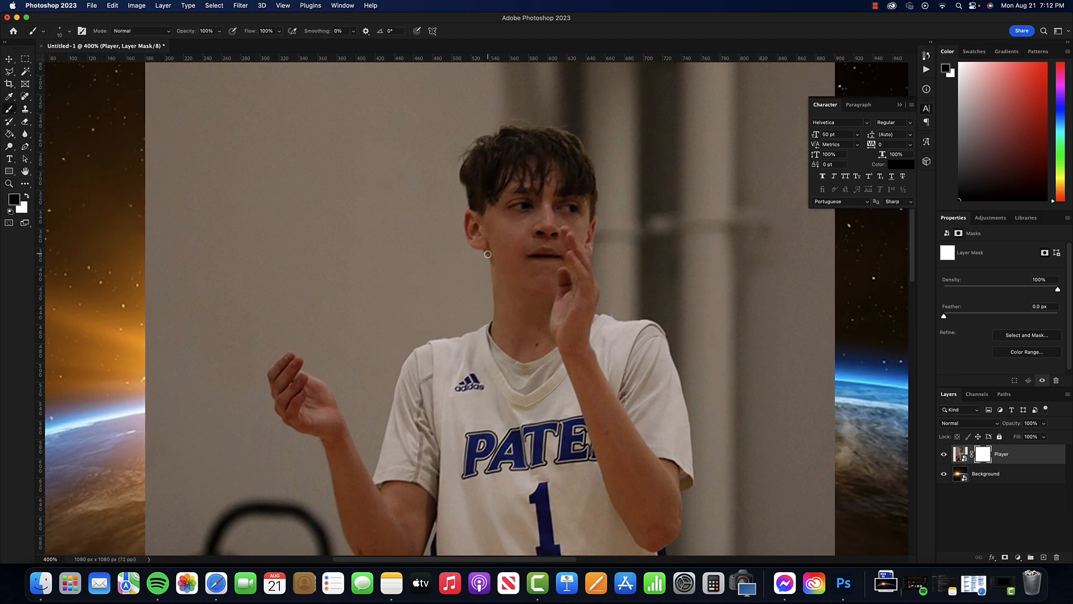
{"action": "mouse_move", "coordinate": [484, 251]}
{"action": "left_mouse_down"}
{"action": "mouse_move", "coordinate": [484, 323]}
{"action": "mouse_move", "coordinate": [417, 346]}
{"action": "mouse_move", "coordinate": [388, 401]}
{"action": "left_mouse_up"}
{"action": "key", "text": "super+z"}
Delete the layer mask from the Player layer
{"action": "left_click", "coordinate": [9, 183]}
{"action": "left_click", "coordinate": [454, 321], "text": "alt"}
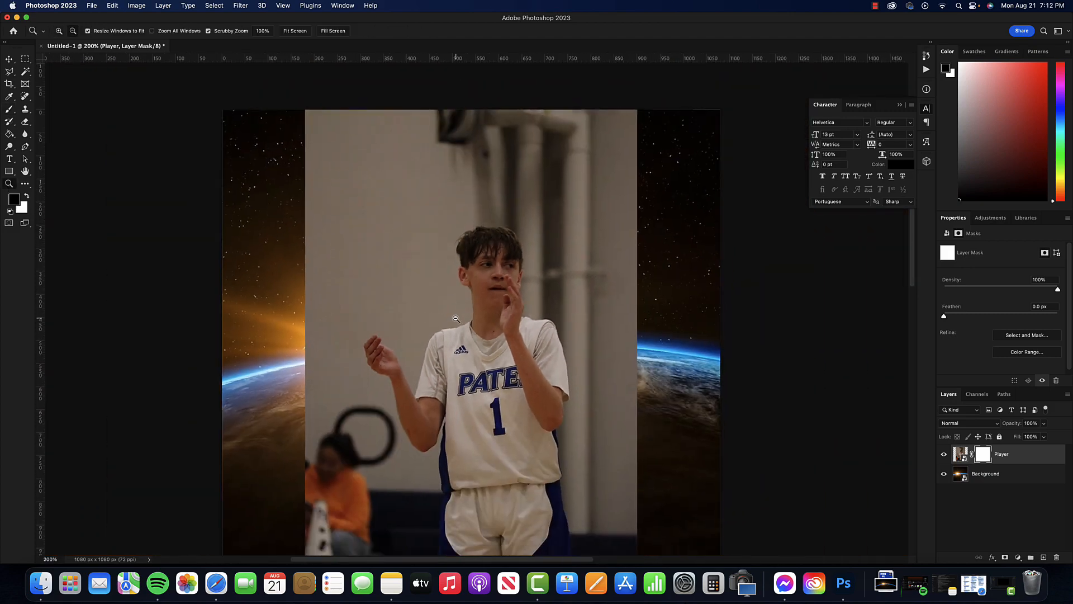
{"action": "left_click", "coordinate": [480, 316]}
{"action": "left_click", "coordinate": [463, 332]}
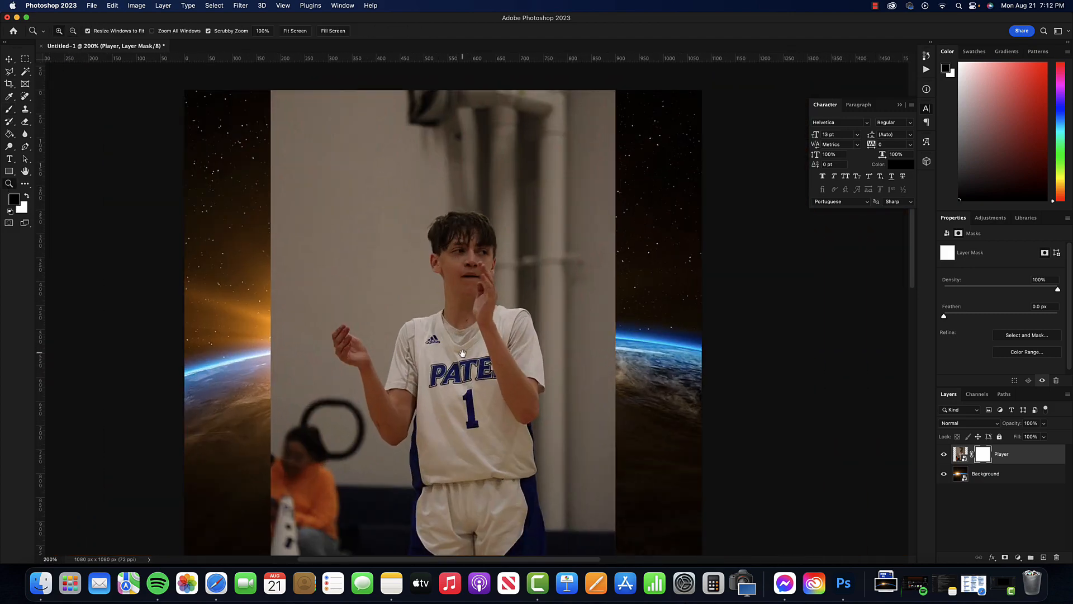
{"action": "left_click_drag", "start_coordinate": [462, 354], "coordinate": [465, 330]}
{"action": "left_click", "coordinate": [465, 332], "text": "alt"}
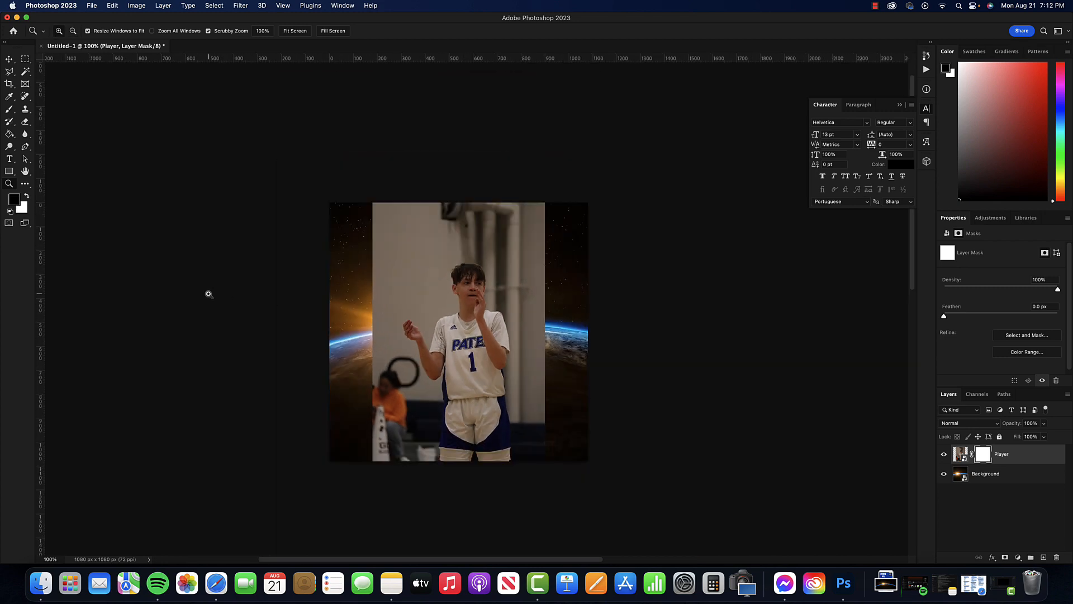
{"action": "left_click", "coordinate": [9, 60]}
{"action": "right_click", "coordinate": [982, 454]}
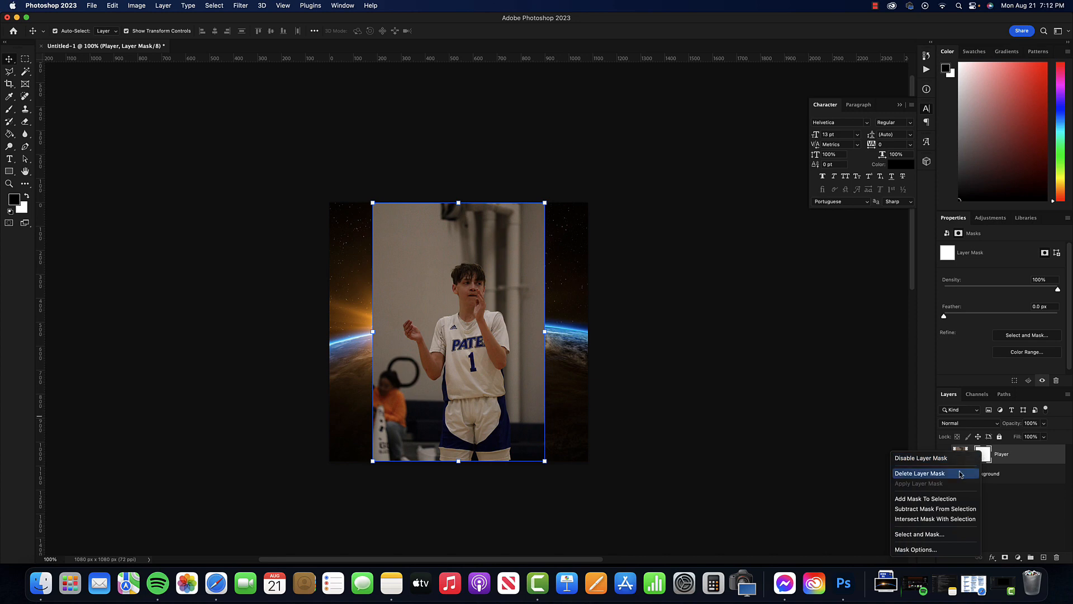
{"action": "left_click", "coordinate": [960, 473]}
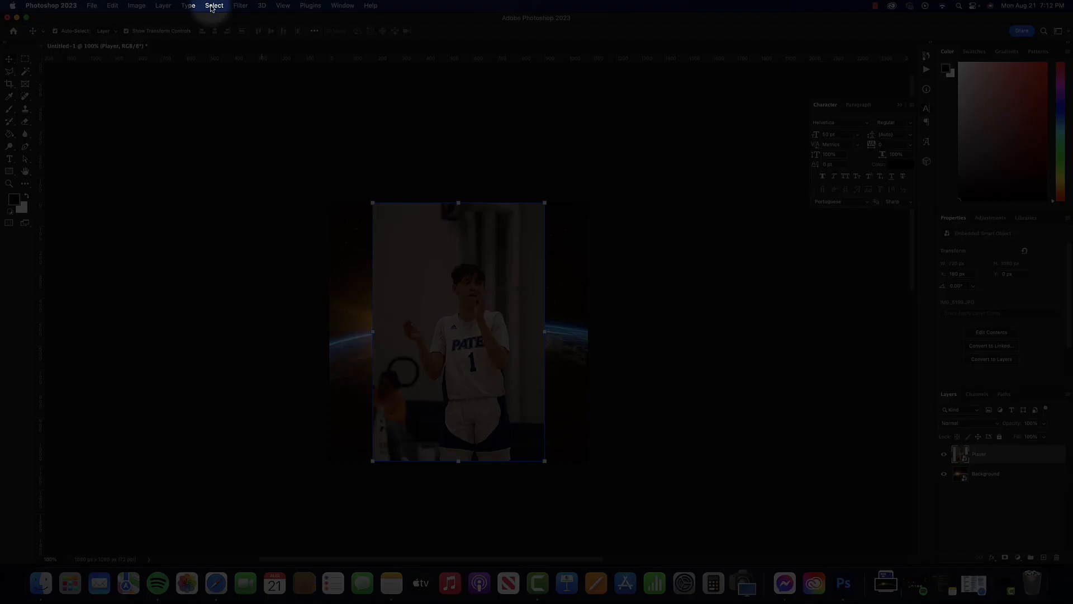
Start Select and Mask on the Player layer and set the red overlay's opacity to 37%
{"action": "left_click", "coordinate": [213, 6]}
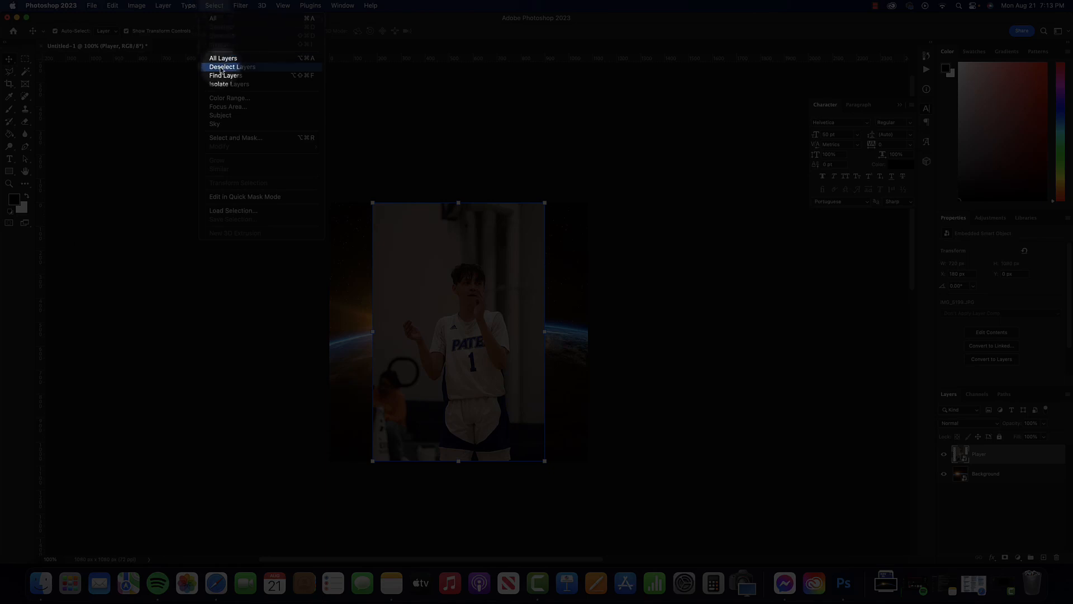
{"action": "left_click", "coordinate": [242, 139]}
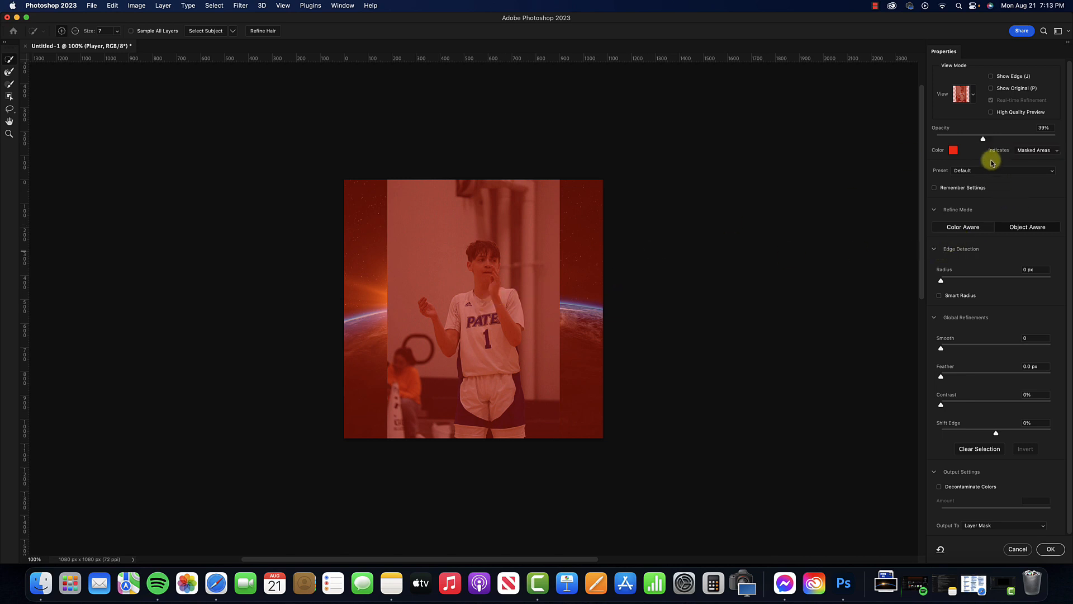
{"action": "mouse_move", "coordinate": [987, 139]}
{"action": "left_mouse_down"}
{"action": "mouse_move", "coordinate": [1025, 138]}
{"action": "mouse_move", "coordinate": [969, 141]}
{"action": "mouse_move", "coordinate": [980, 142]}
{"action": "left_mouse_up"}
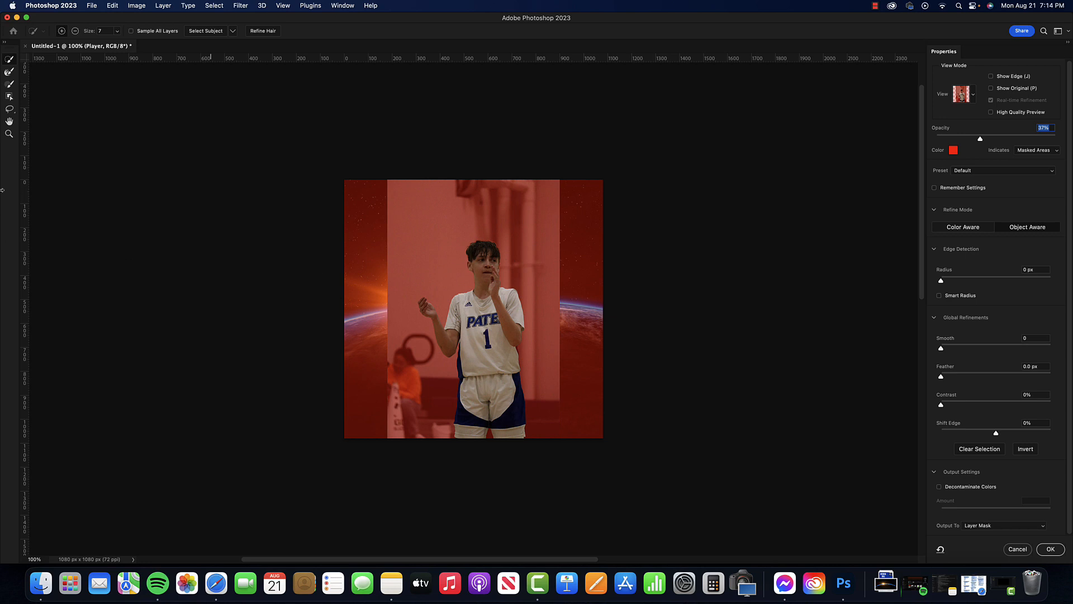
Try touching up the selection edge around the player's hair with the Quick Selection tool, and undo the change
{"action": "left_click", "coordinate": [9, 134]}
{"action": "left_click", "coordinate": [454, 323]}
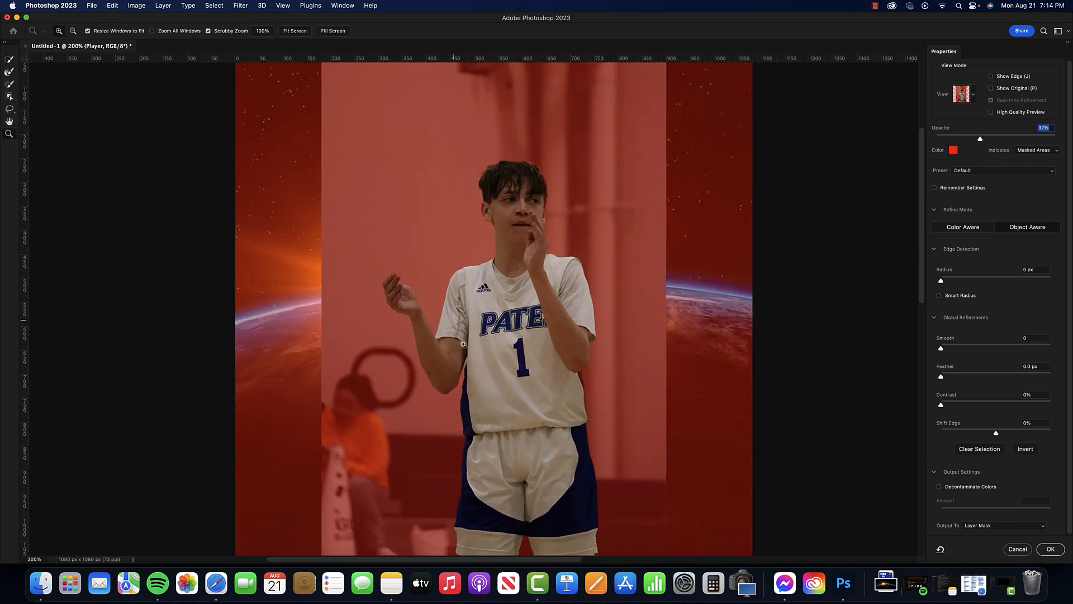
{"action": "left_click", "coordinate": [463, 344]}
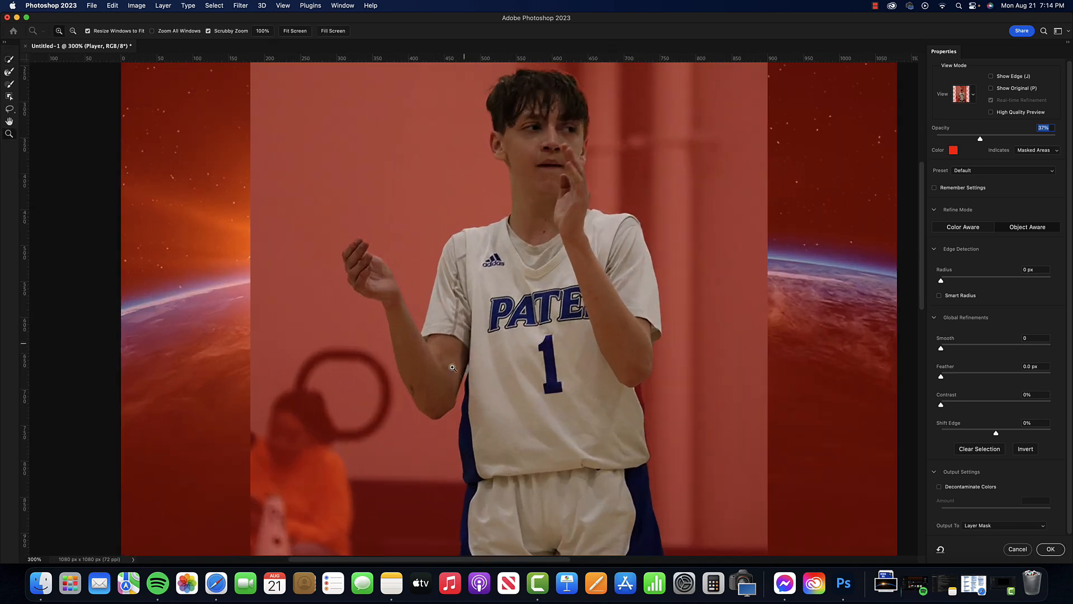
{"action": "left_click", "coordinate": [473, 373]}
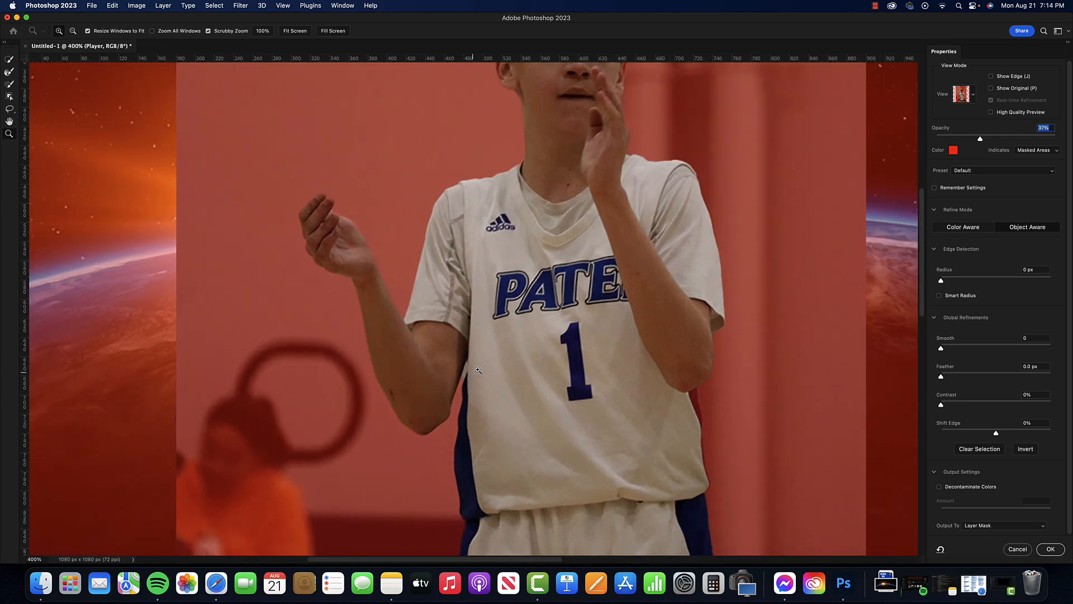
{"action": "scroll", "coordinate": [663, 372], "scroll_direction": "up", "scroll_amount": 5}
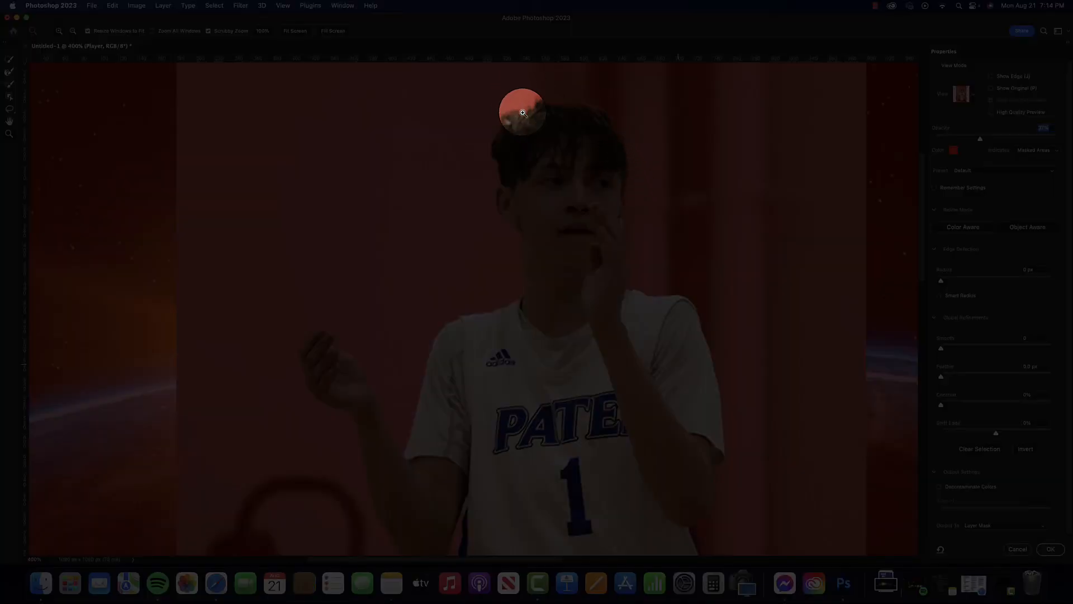
{"action": "left_click", "coordinate": [9, 59]}
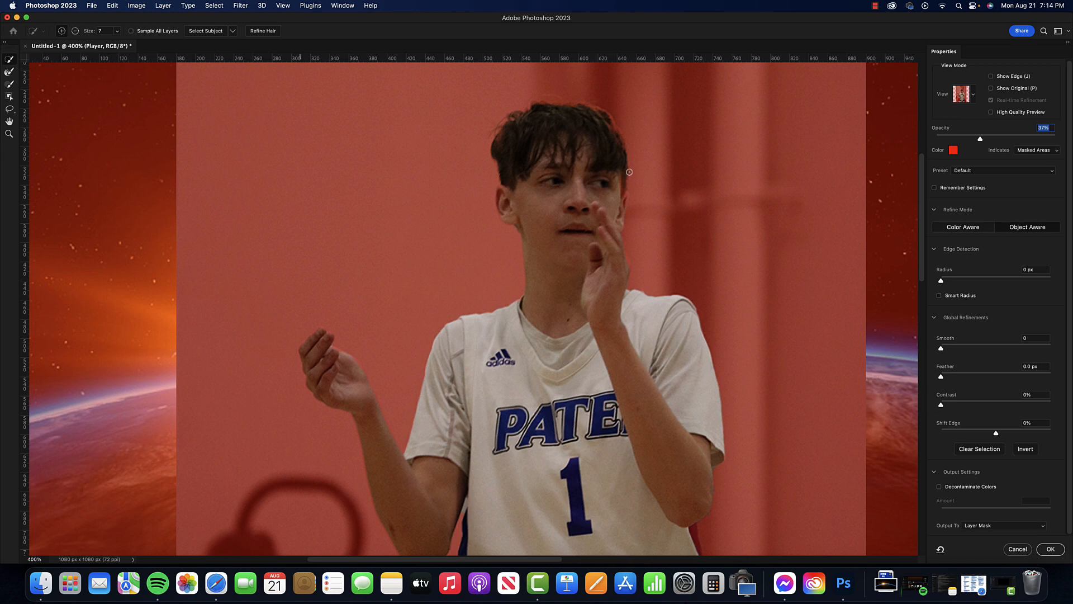
{"action": "key", "text": "super+z"}
Set the Select and Mask output to Layer Mask and apply it to the Player layer
{"action": "left_click", "coordinate": [9, 134]}
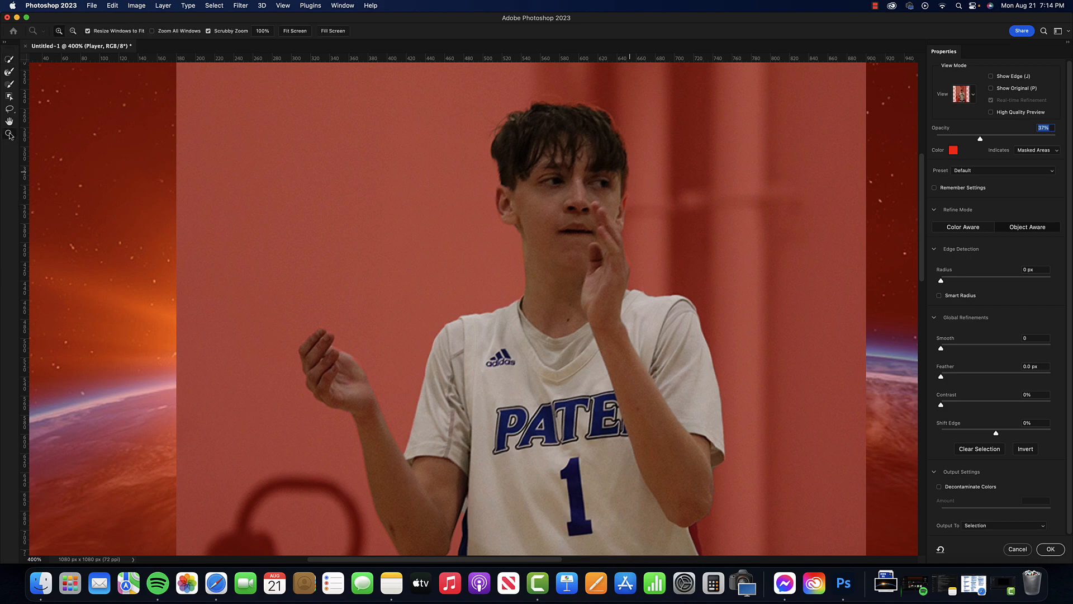
{"action": "left_click", "coordinate": [615, 290], "text": "alt"}
{"action": "left_click", "coordinate": [615, 291], "text": "alt"}
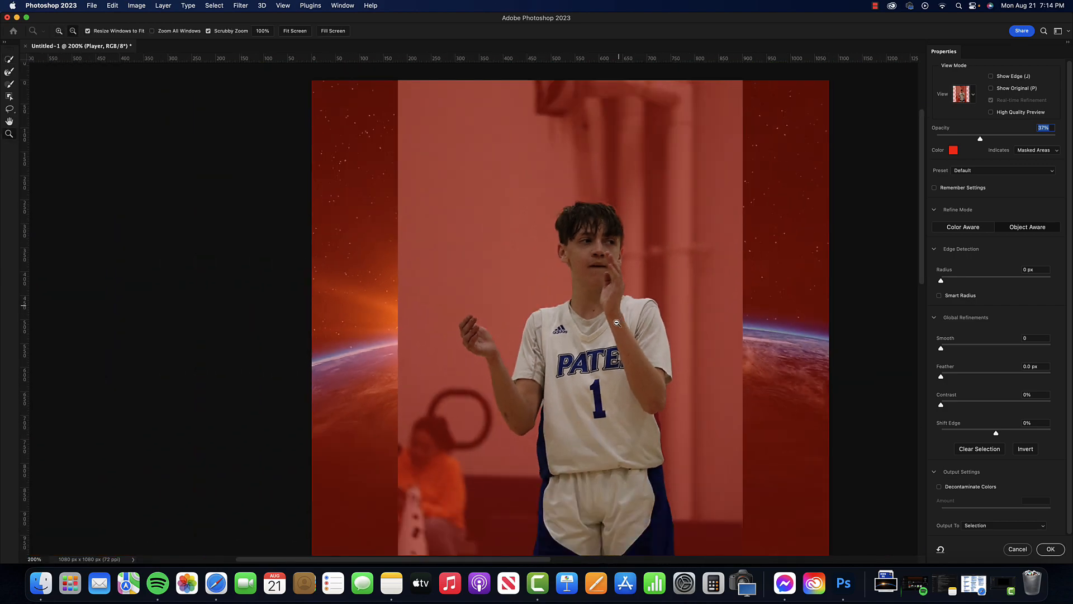
{"action": "left_click", "coordinate": [616, 323], "text": "alt"}
{"action": "scroll", "coordinate": [604, 313], "scroll_direction": "right", "scroll_amount": 2}
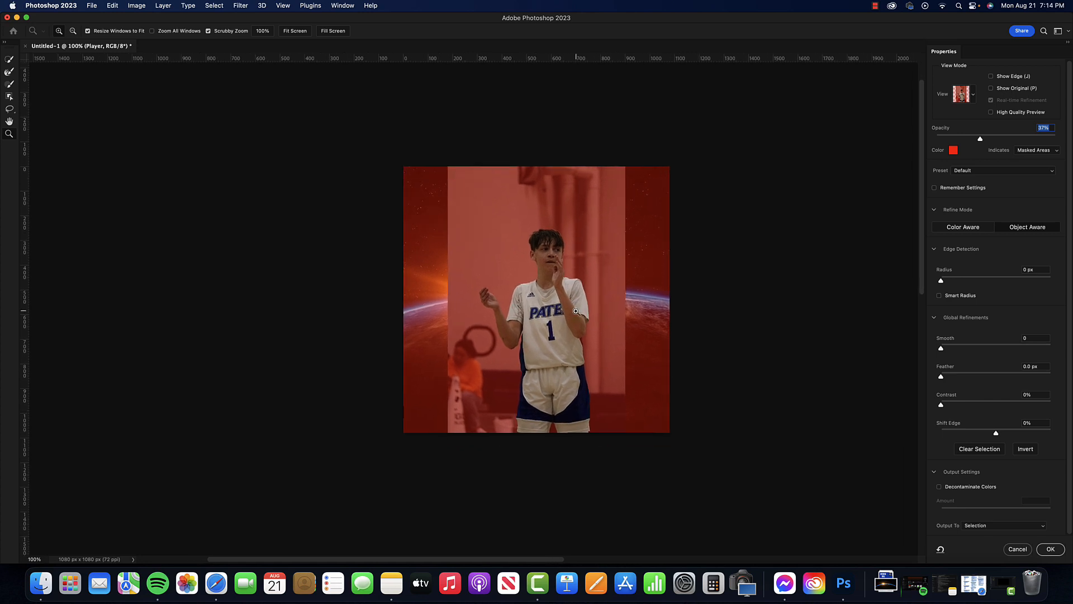
{"action": "left_click", "coordinate": [575, 310]}
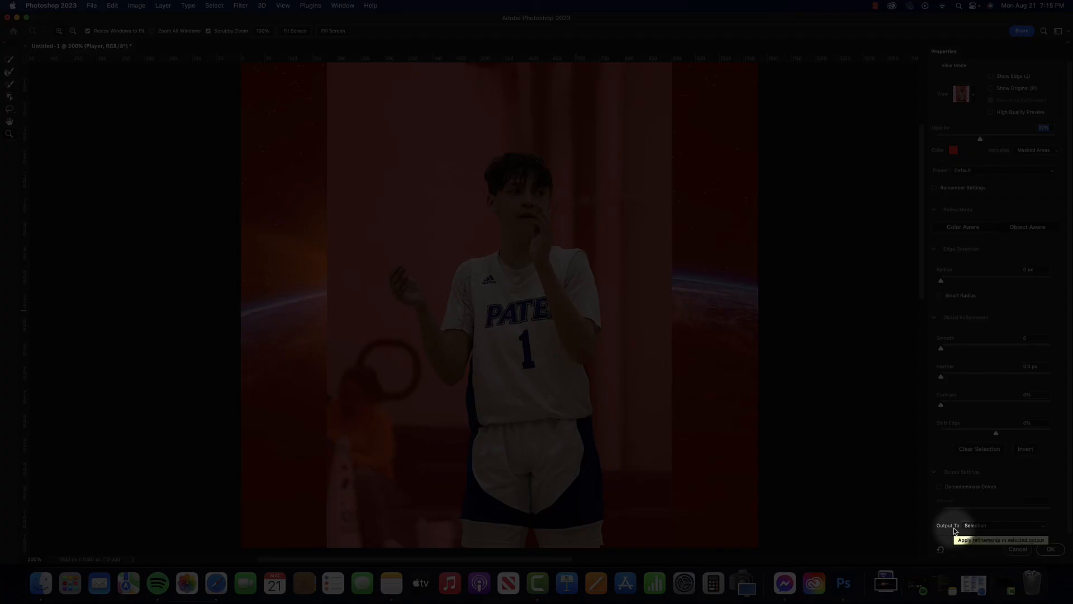
{"action": "left_click", "coordinate": [987, 527]}
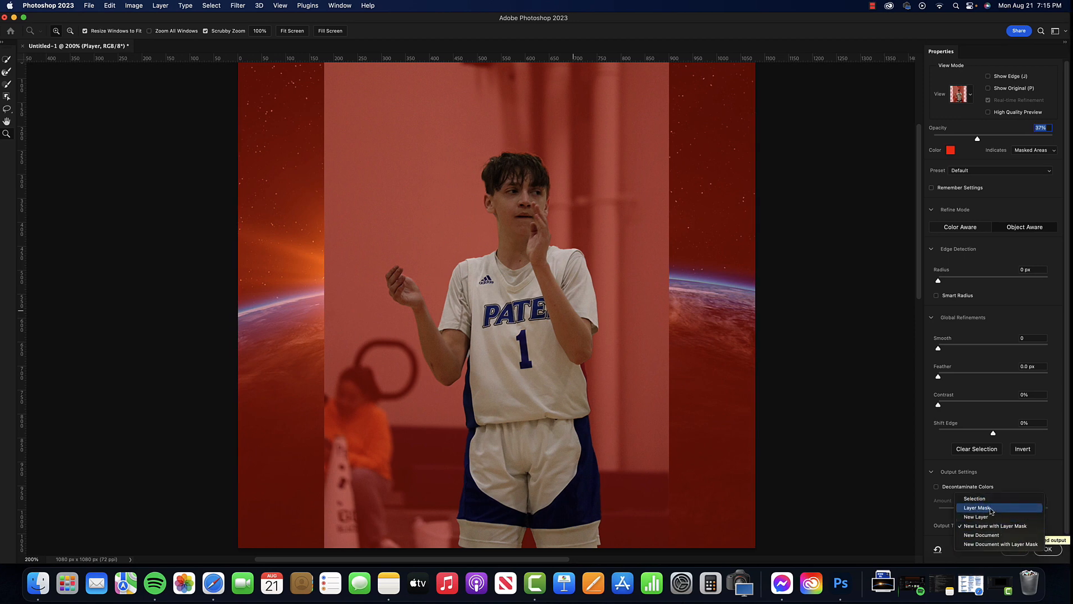
{"action": "left_click", "coordinate": [990, 510]}
{"action": "left_click", "coordinate": [992, 526]}
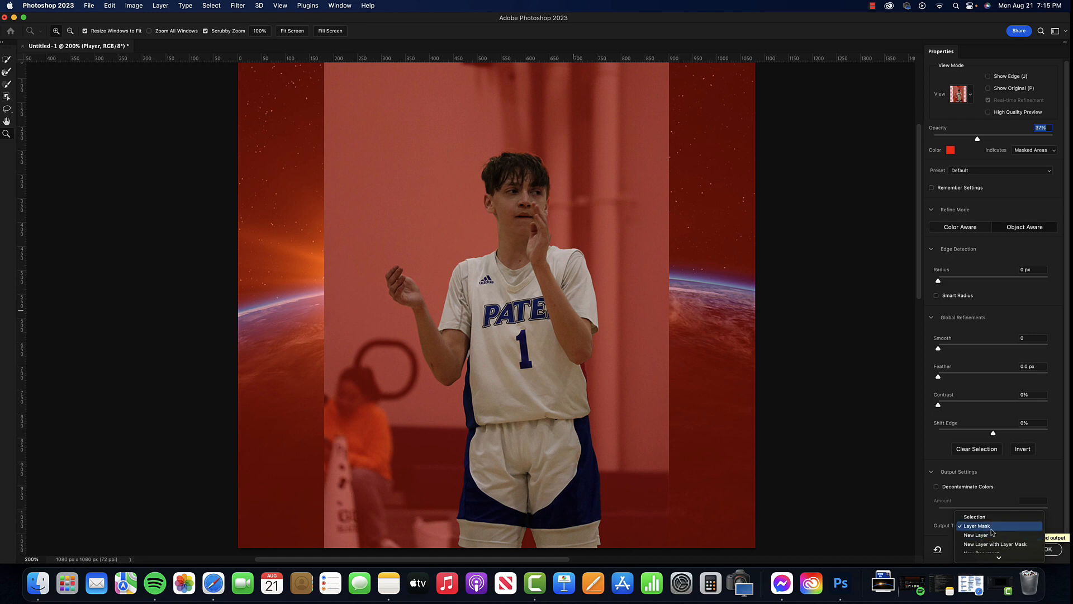
{"action": "left_click", "coordinate": [991, 528]}
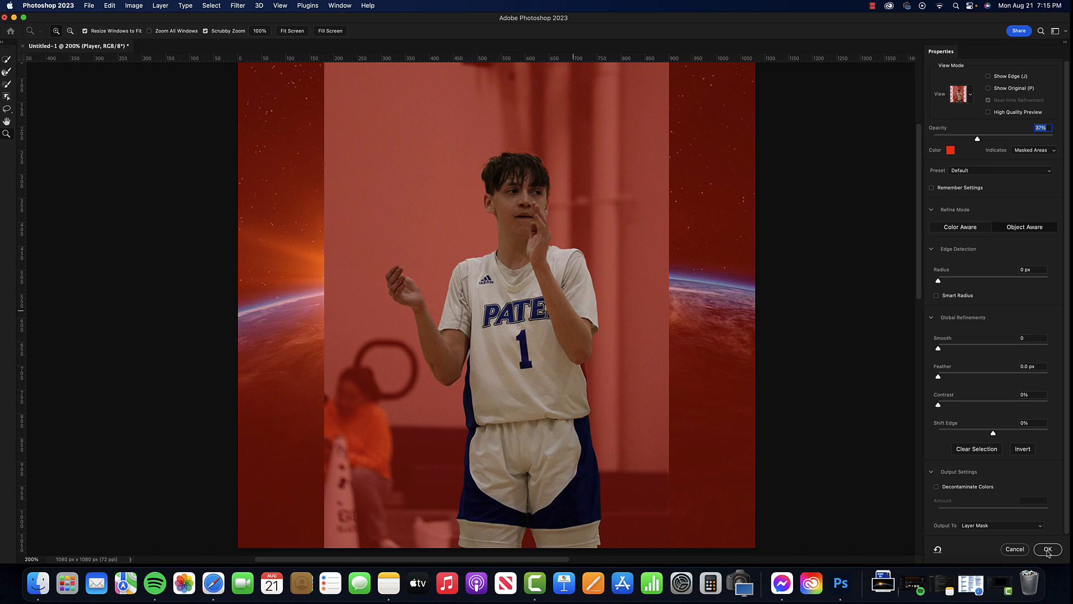
{"action": "left_click", "coordinate": [1047, 550]}
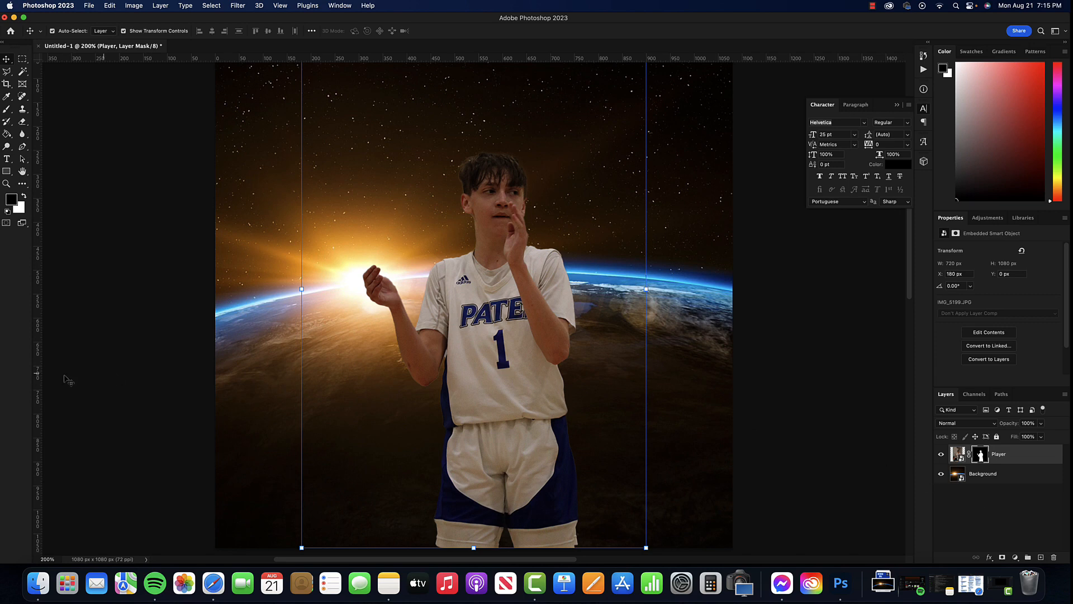
Move the masked player horizontally to X 360 px, Y 0 px, flush with the canvas's right edge
{"action": "left_click", "coordinate": [7, 184]}
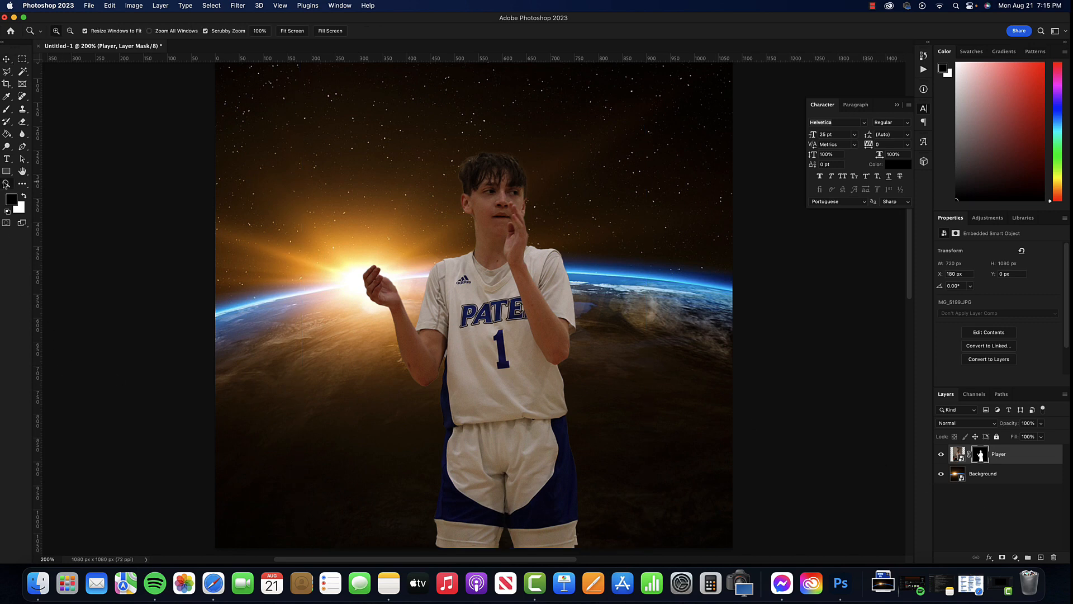
{"action": "left_click", "coordinate": [558, 366], "text": "alt"}
{"action": "left_click", "coordinate": [7, 59]}
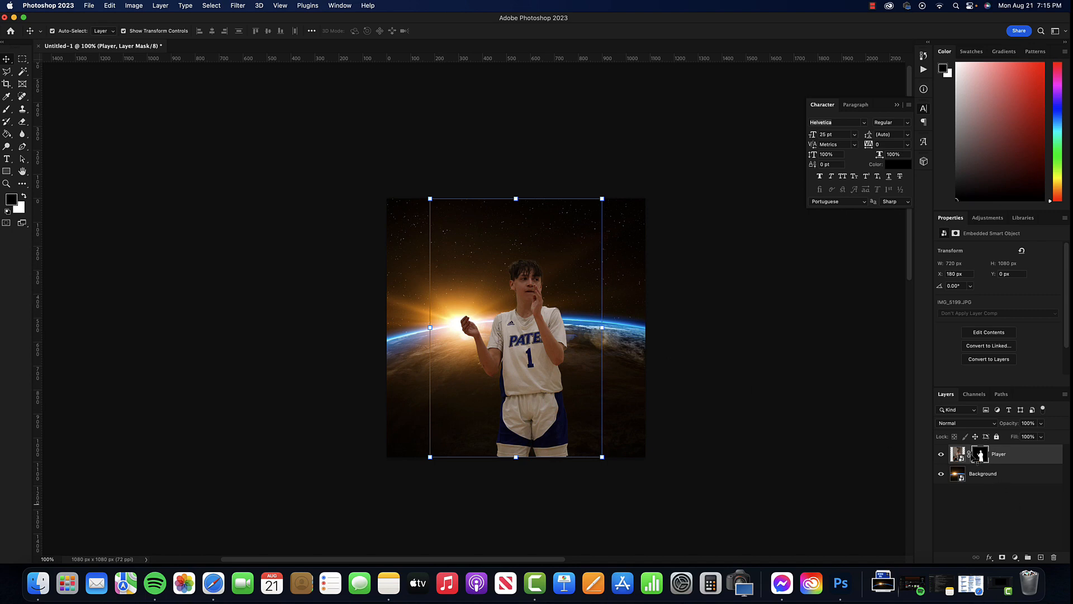
{"action": "left_click", "coordinate": [7, 185]}
{"action": "left_click", "coordinate": [515, 385]}
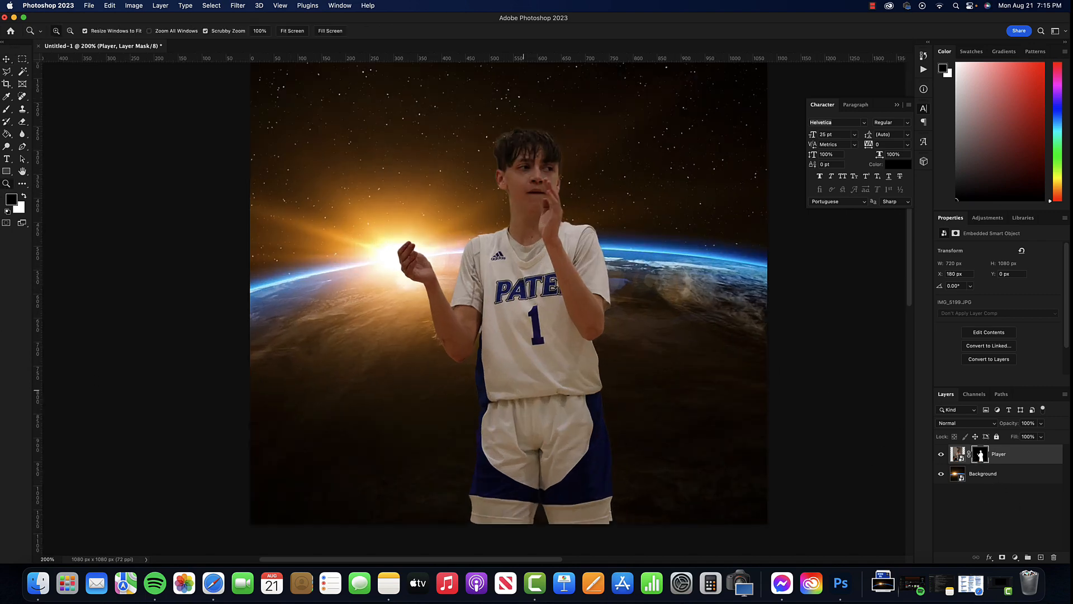
{"action": "scroll", "coordinate": [552, 404], "scroll_direction": "up", "scroll_amount": 4}
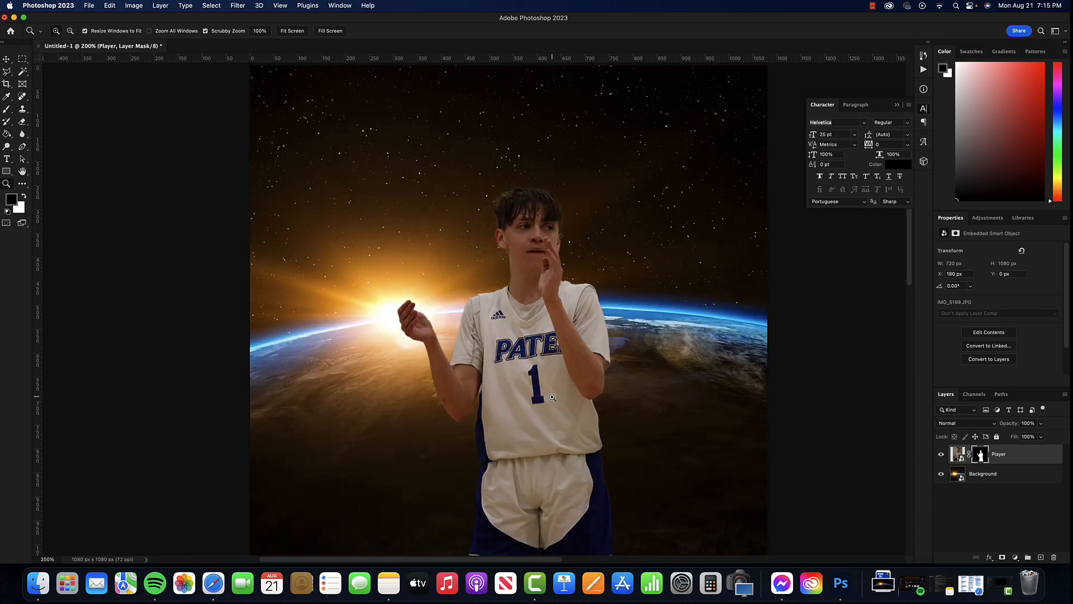
{"action": "left_click", "coordinate": [528, 373], "text": "alt"}
{"action": "left_click", "coordinate": [6, 59]}
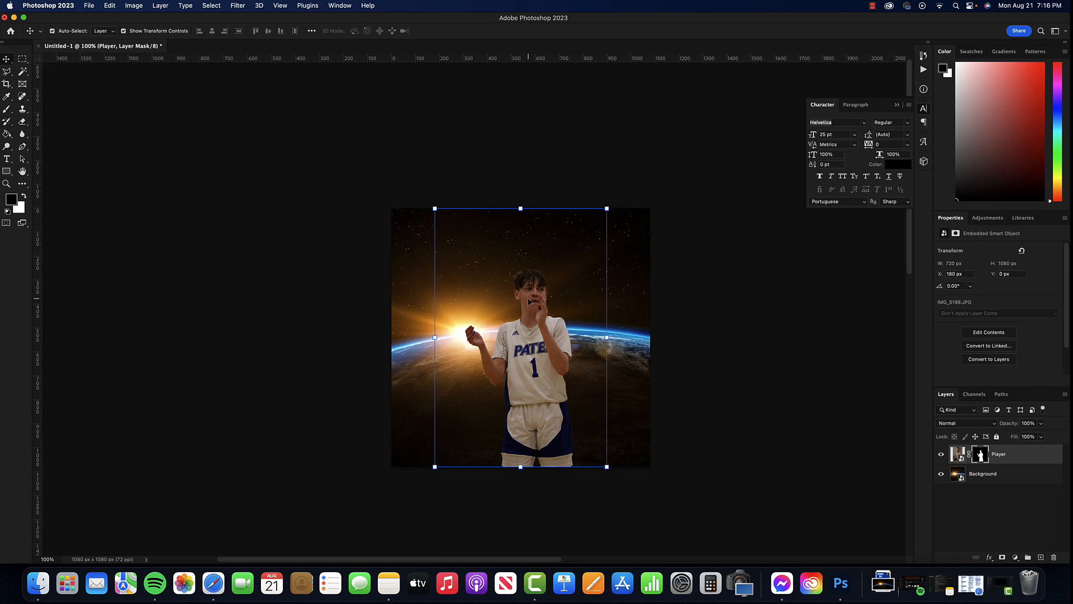
{"action": "left_click_drag", "start_coordinate": [540, 343], "coordinate": [577, 345]}
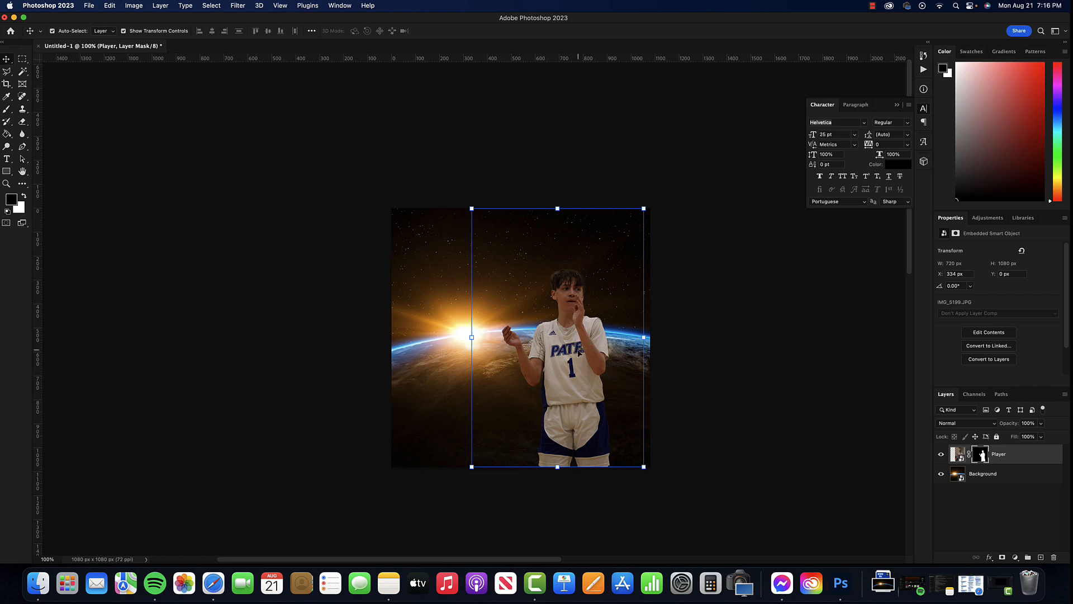
{"action": "left_click_drag", "start_coordinate": [586, 341], "coordinate": [593, 343]}
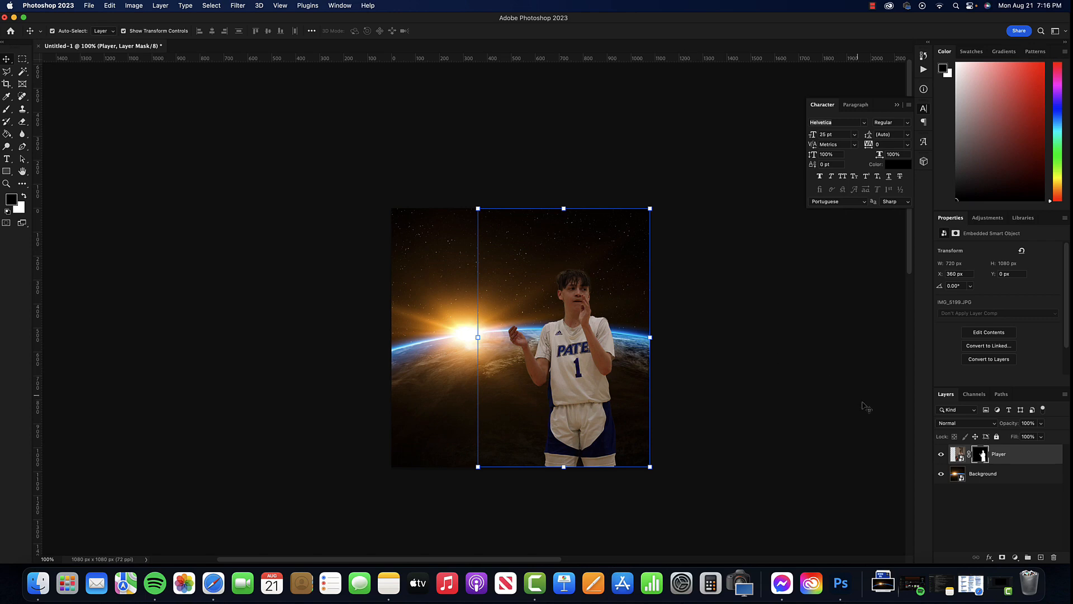
Examine up close the cut-out edge around the player's bent elbow and the adjacent side of the jersey
{"action": "left_click", "coordinate": [955, 453]}
{"action": "left_click", "coordinate": [6, 185]}
{"action": "left_click", "coordinate": [577, 408]}
{"action": "left_click", "coordinate": [538, 364]}
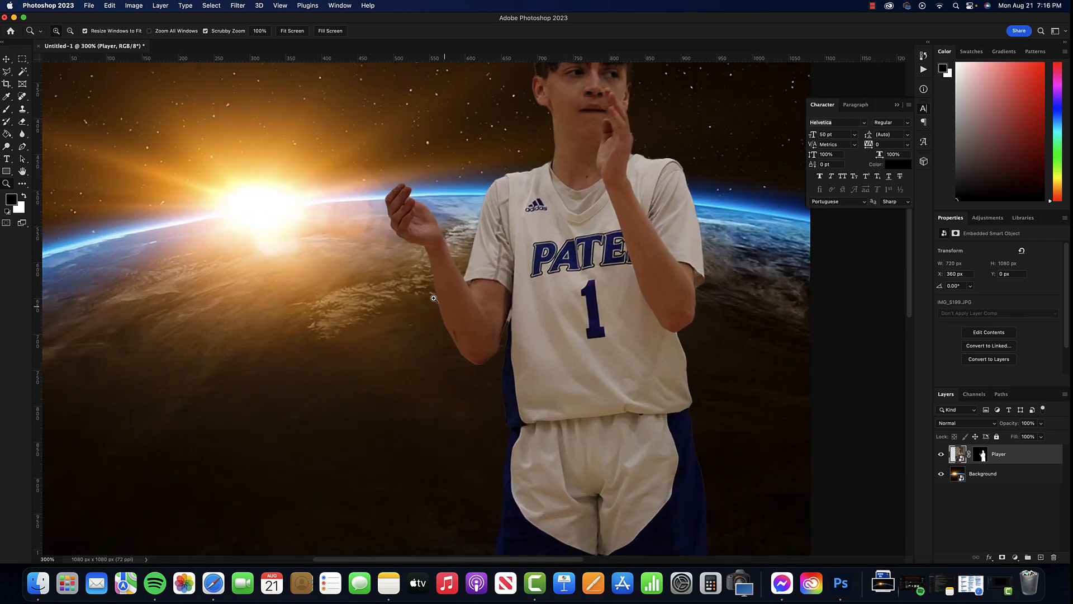
{"action": "left_click", "coordinate": [457, 258]}
{"action": "left_click", "coordinate": [463, 262]}
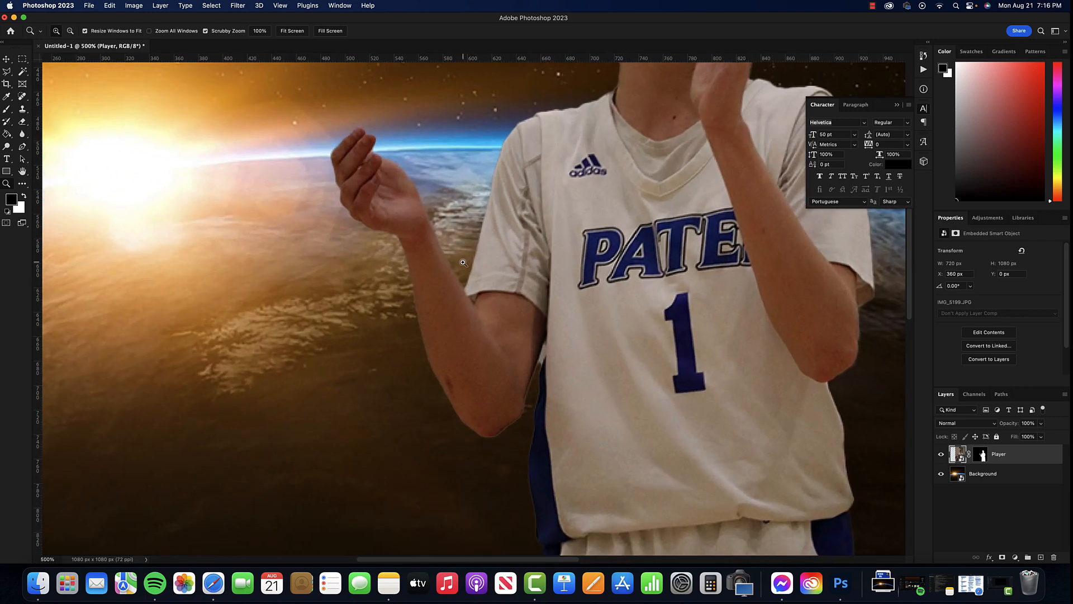
{"action": "left_click", "coordinate": [463, 262]}
{"action": "left_click", "coordinate": [444, 346]}
{"action": "left_click", "coordinate": [495, 433]}
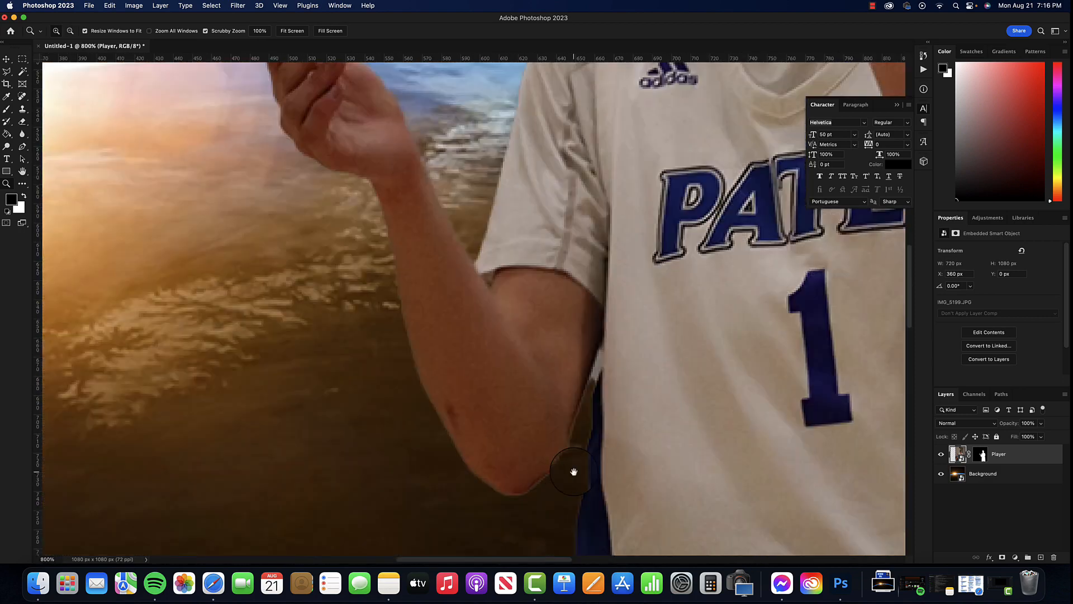
{"action": "left_click_drag", "start_coordinate": [575, 472], "coordinate": [486, 377]}
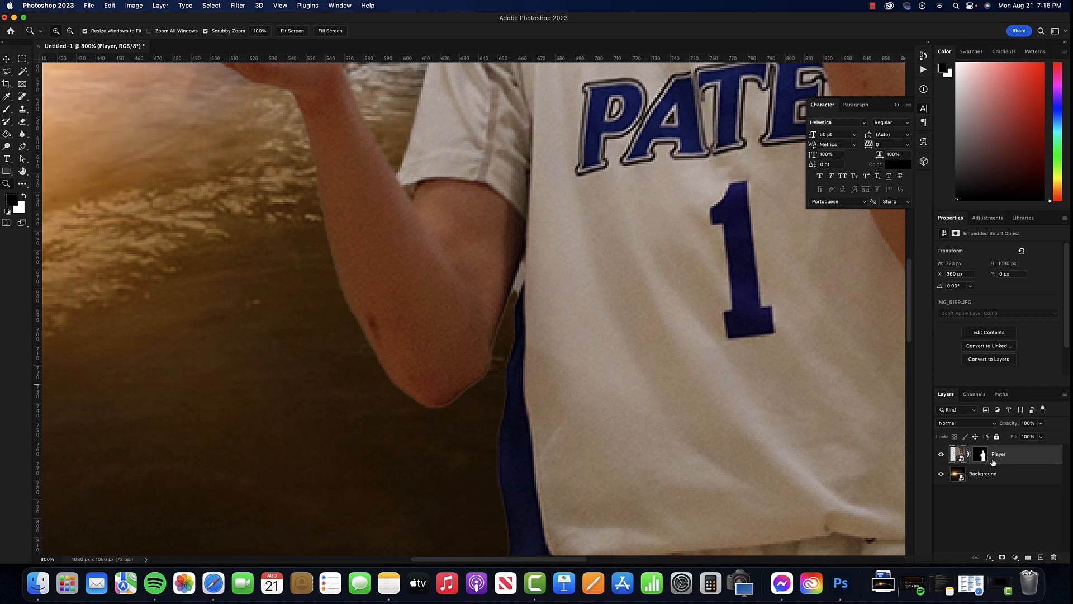
Add a new empty layer above the Player layer and make it a clipping mask on Player
{"action": "left_click", "coordinate": [1041, 557]}
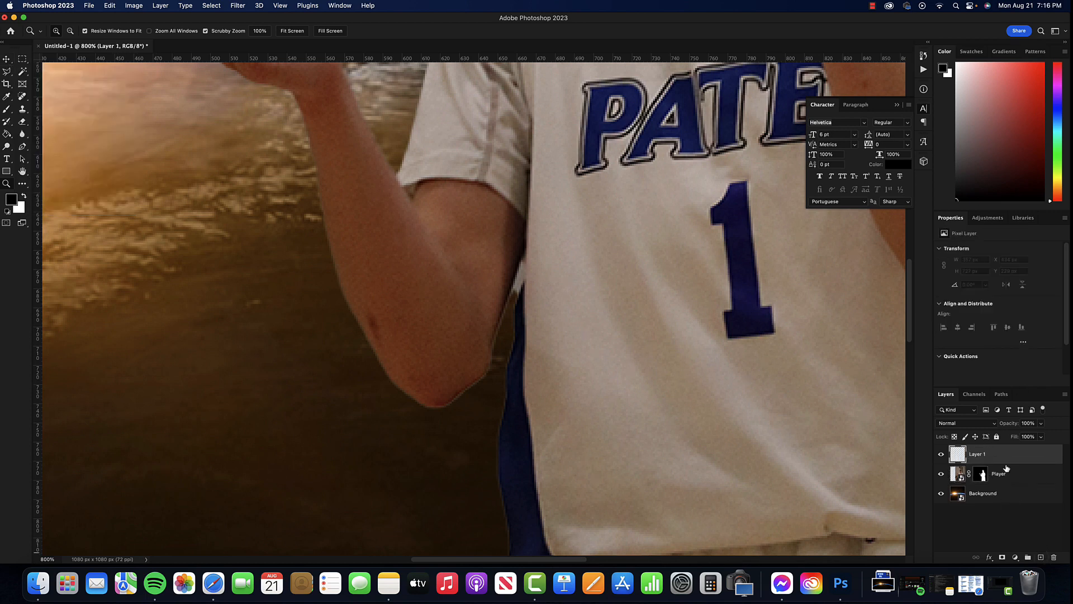
{"action": "right_click", "coordinate": [987, 453]}
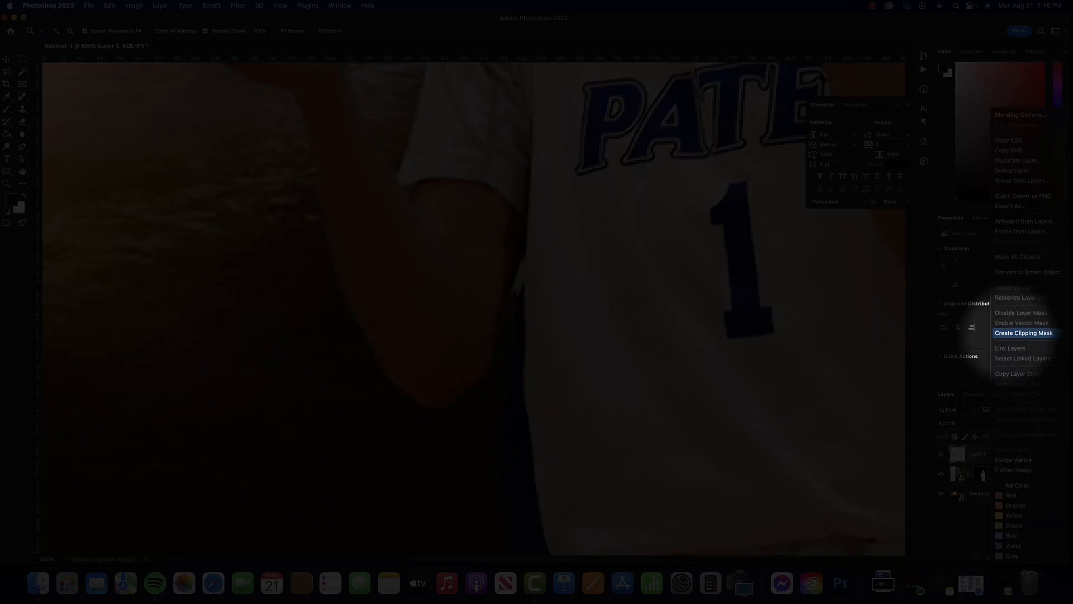
{"action": "left_click", "coordinate": [1023, 333]}
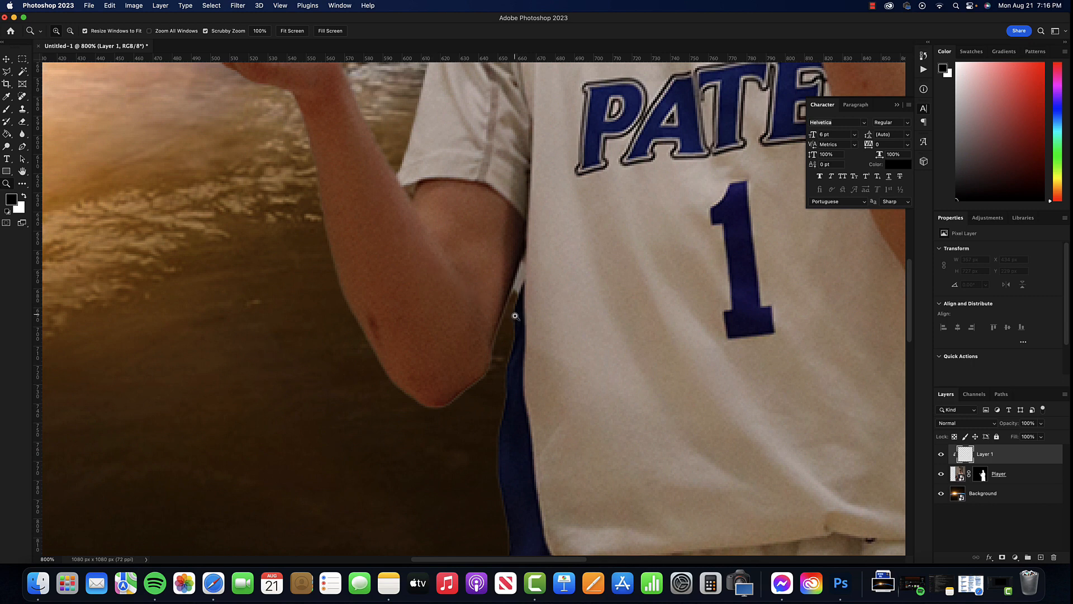
Set the Brush's foreground color to the dark brown #462212 sampled from the edge of the player's elbow
{"action": "left_click", "coordinate": [520, 332], "text": "alt"}
{"action": "left_click_drag", "start_coordinate": [544, 333], "coordinate": [479, 322]}
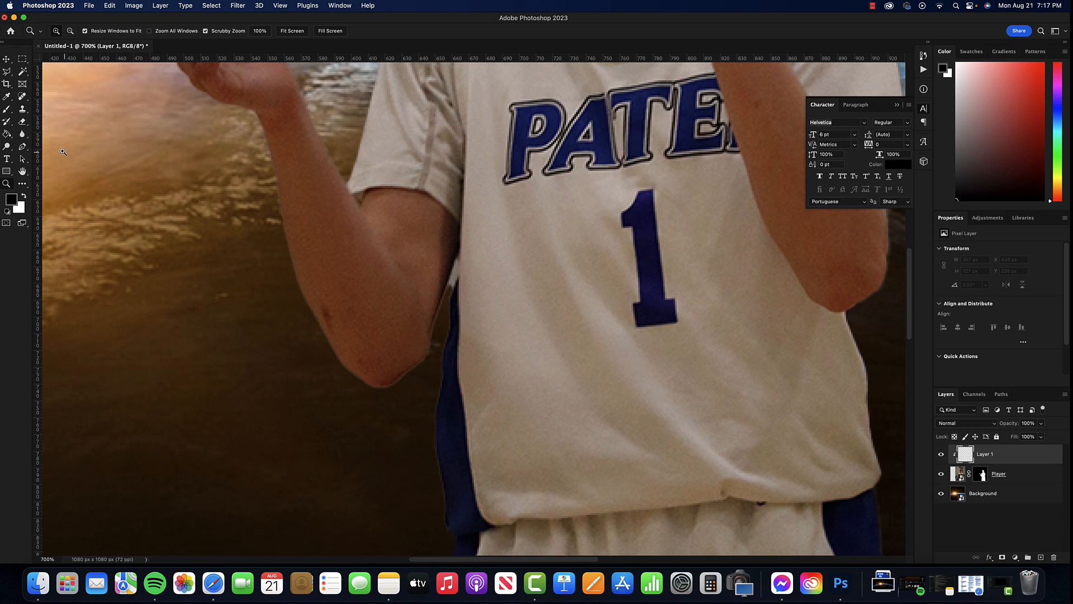
{"action": "left_click", "coordinate": [7, 111]}
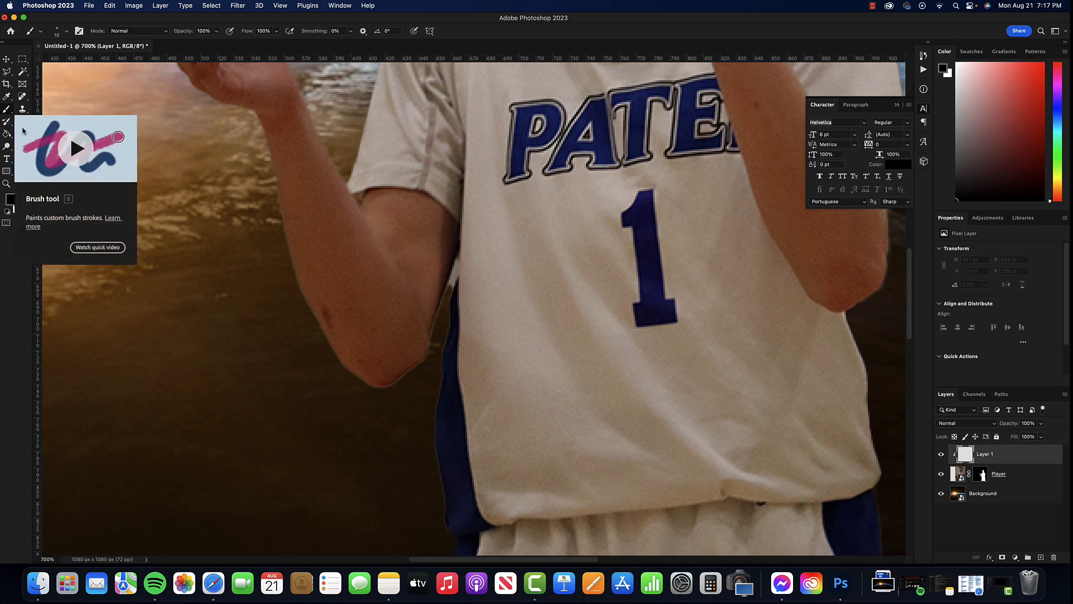
{"action": "left_click", "coordinate": [954, 475]}
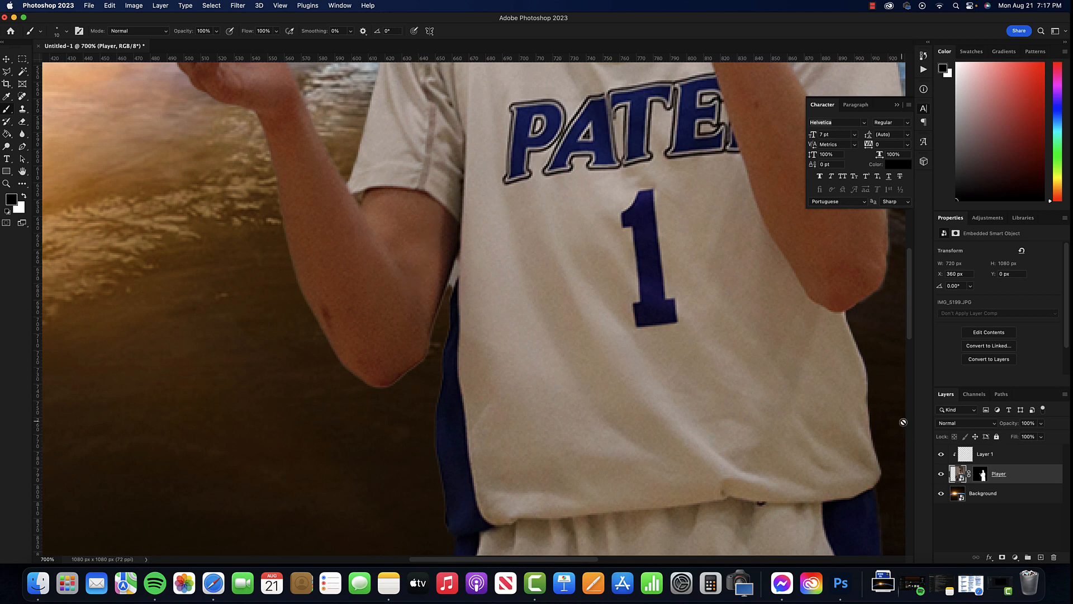
{"action": "left_click", "coordinate": [11, 199]}
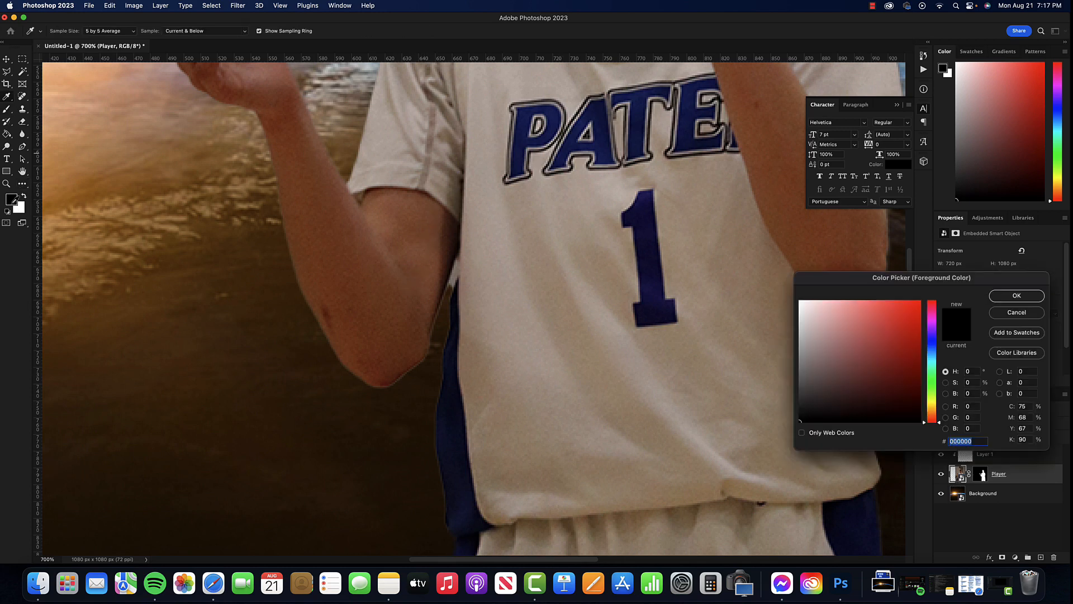
{"action": "left_click", "coordinate": [415, 362]}
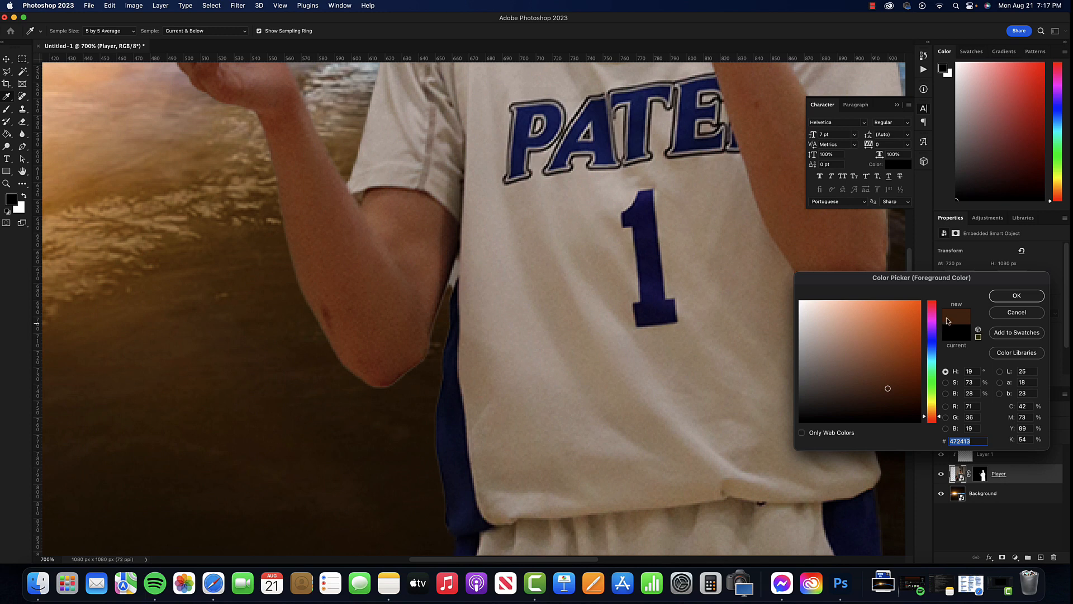
{"action": "left_click", "coordinate": [652, 233]}
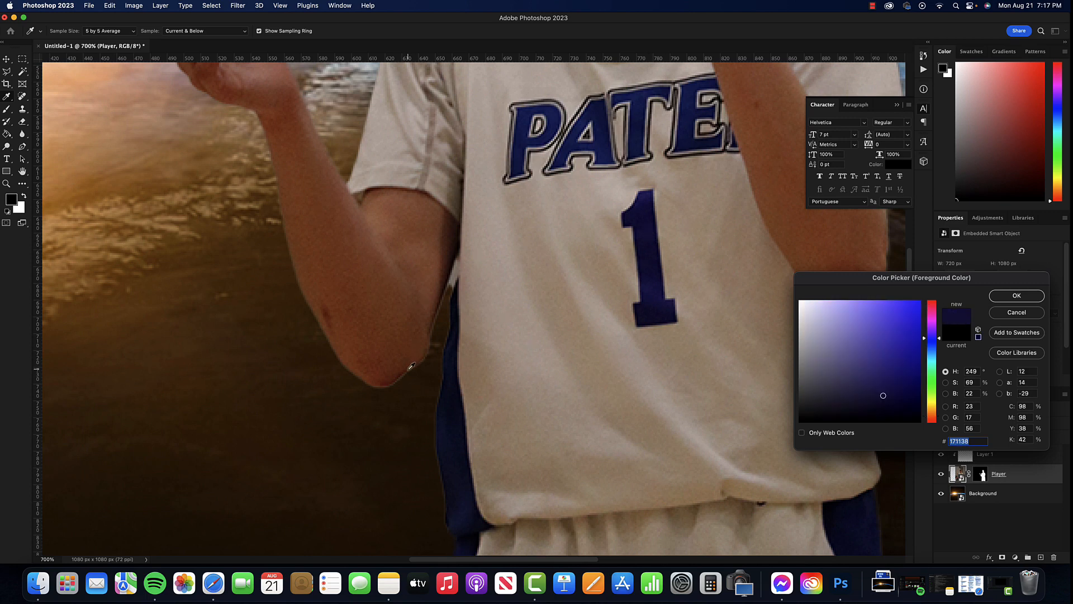
{"action": "left_click", "coordinate": [408, 369]}
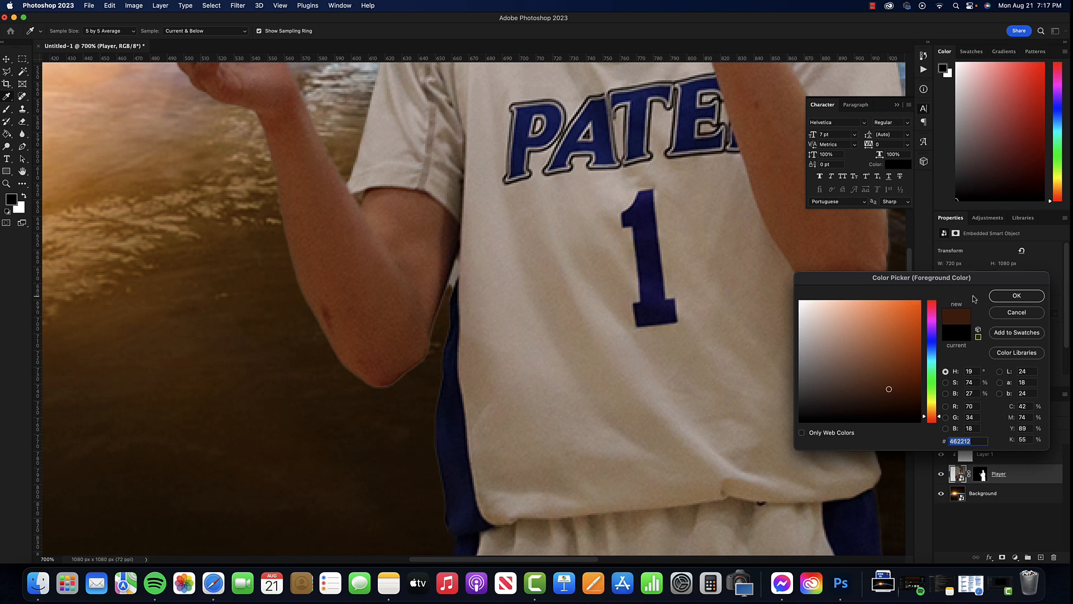
{"action": "left_click", "coordinate": [1015, 296]}
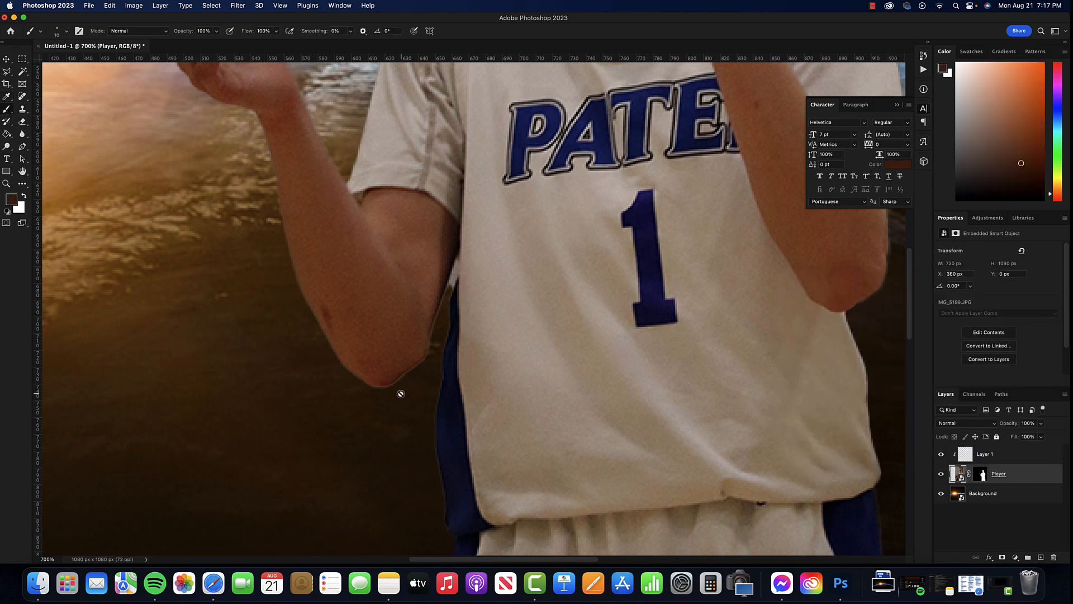
On the clipped Layer 1, paint the brown over the light fringe along the elbow and arm edges with a smaller brush
{"action": "left_click", "coordinate": [968, 457]}
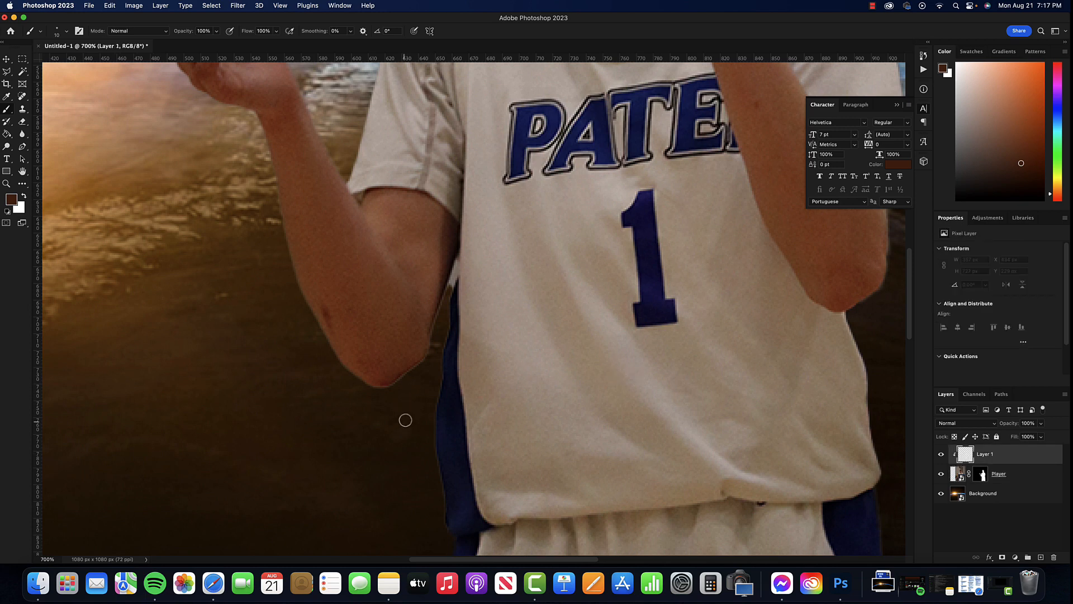
{"action": "left_click_drag", "start_coordinate": [405, 420], "coordinate": [397, 419]}
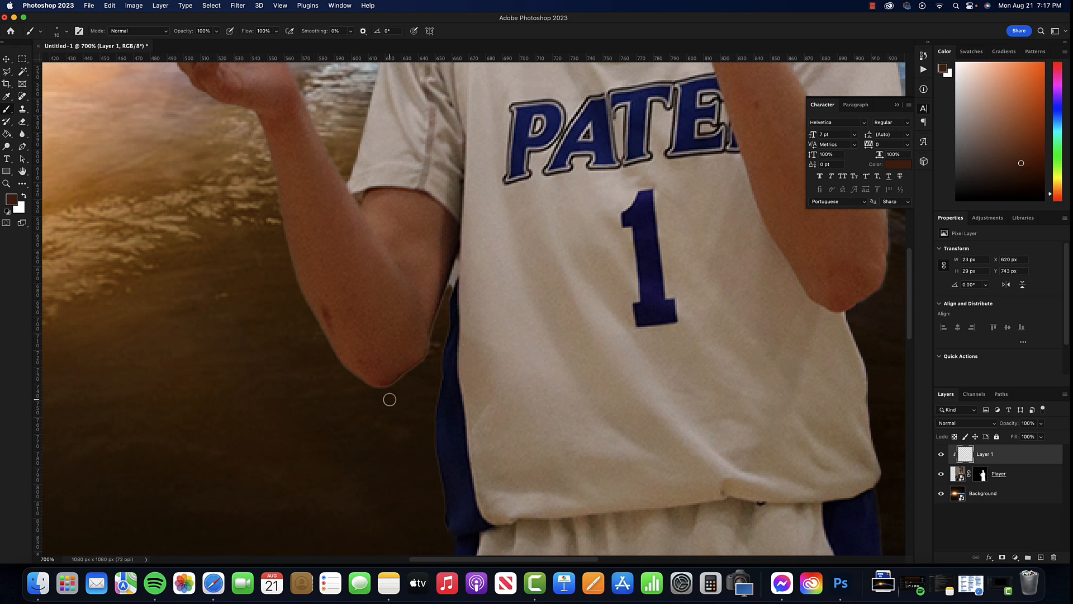
{"action": "key", "text": "bracketleft"}
{"action": "key", "text": "bracketleft"}
{"action": "key", "text": "bracketleft"}
{"action": "mouse_move", "coordinate": [422, 363]}
{"action": "left_mouse_down"}
{"action": "mouse_move", "coordinate": [390, 391]}
{"action": "mouse_move", "coordinate": [408, 375]}
{"action": "left_mouse_up"}
{"action": "left_click_drag", "start_coordinate": [451, 283], "coordinate": [435, 311]}
{"action": "left_click", "coordinate": [338, 364]}
{"action": "left_click", "coordinate": [287, 294]}
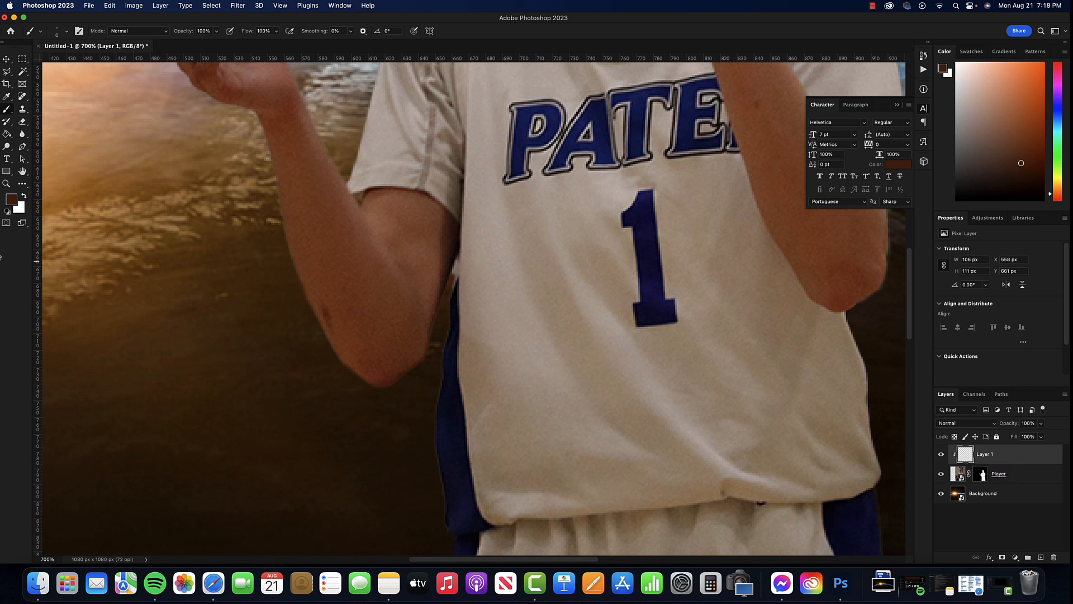
Erase excess brown paint along the outer edge of the forearm with a smaller Eraser, and return to the Brush
{"action": "left_click", "coordinate": [22, 122]}
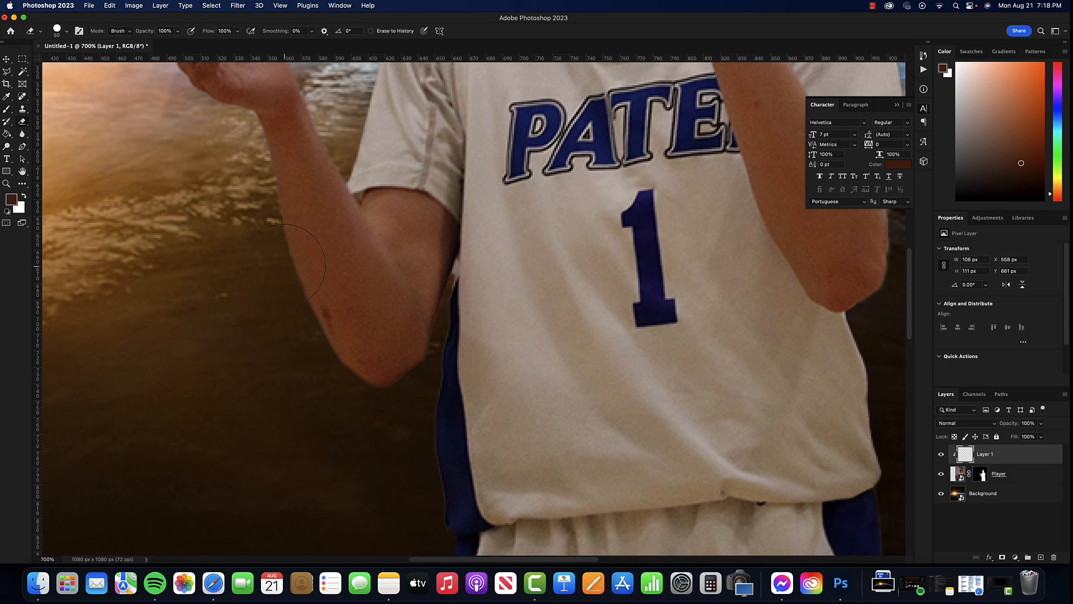
{"action": "key", "text": "bracketleft"}
{"action": "key", "text": "bracketleft"}
{"action": "key", "text": "bracketleft"}
{"action": "key", "text": "bracketleft"}
{"action": "key", "text": "bracketleft"}
{"action": "left_click_drag", "start_coordinate": [310, 298], "coordinate": [330, 361]}
{"action": "left_click", "coordinate": [7, 110]}
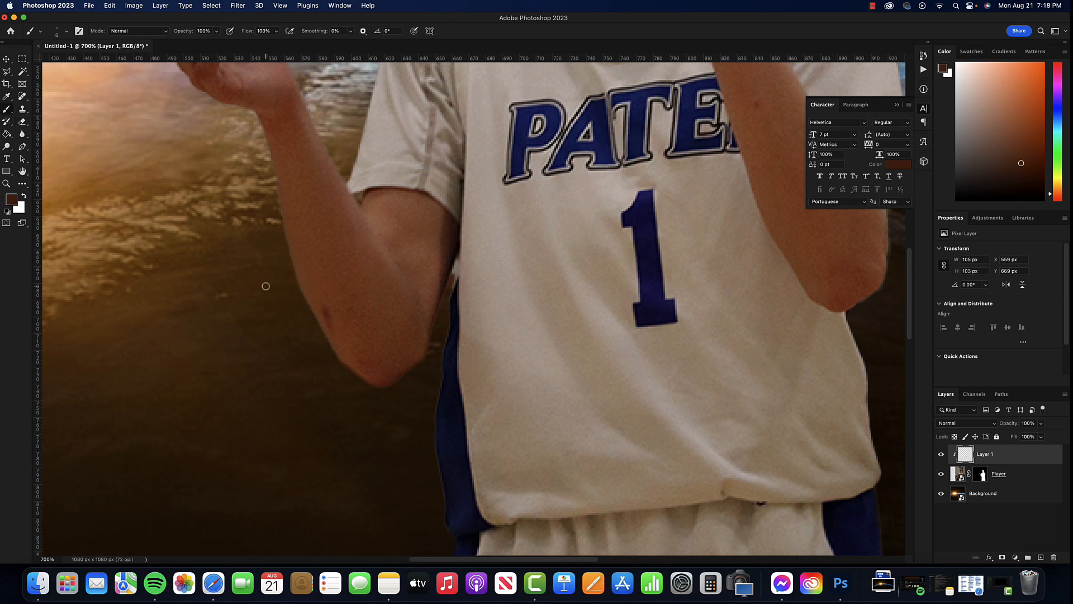
Set the Brush's foreground color to the lighter brown #6f391d sampled from the skin along the edge of the forearm
{"action": "left_click", "coordinate": [12, 200]}
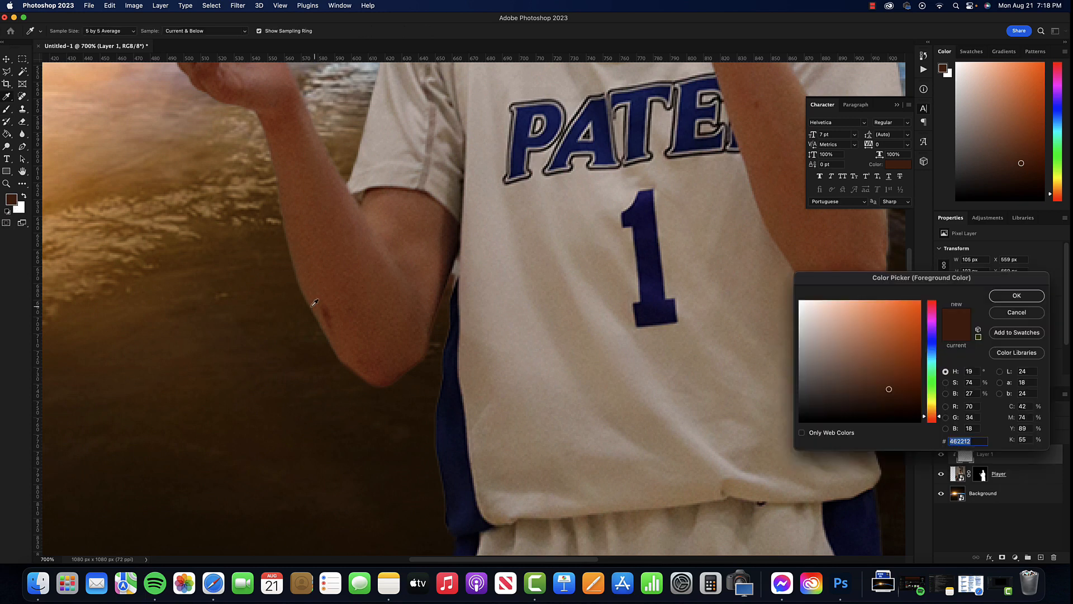
{"action": "left_click", "coordinate": [316, 295]}
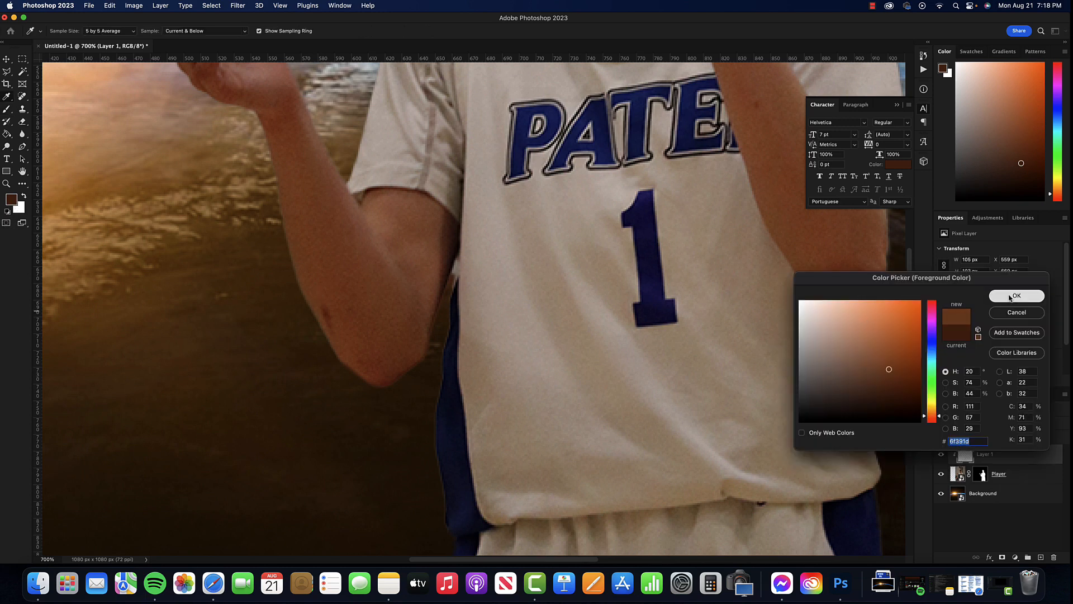
{"action": "left_click", "coordinate": [1015, 296]}
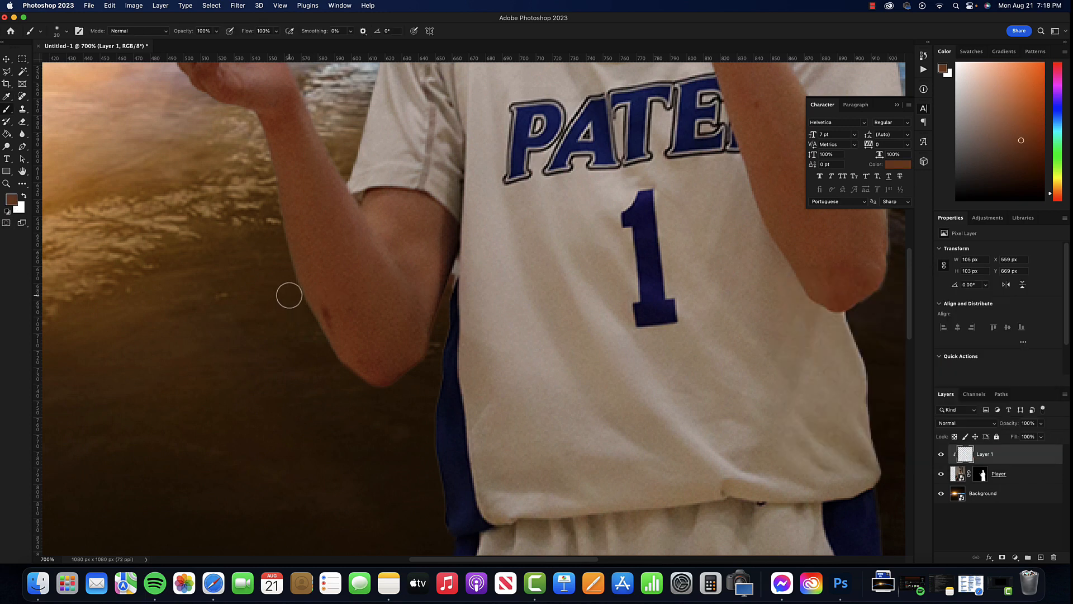
Paint the lighter brown over the light fringe along the outer edge of the forearm on the clipped Layer 1
{"action": "left_click", "coordinate": [8, 184]}
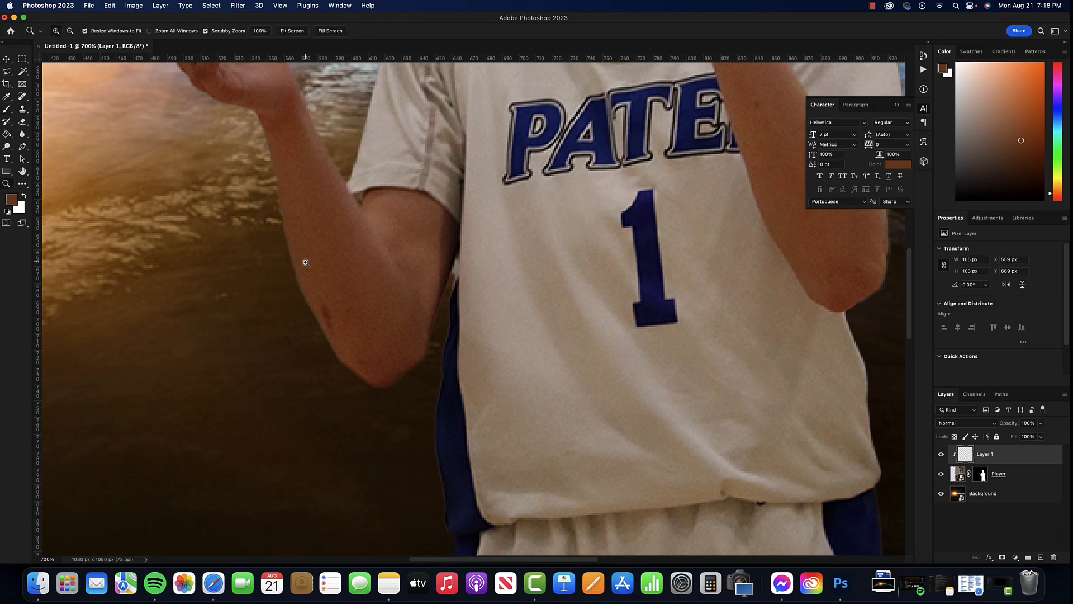
{"action": "left_click_drag", "start_coordinate": [307, 262], "coordinate": [300, 275]}
{"action": "left_click", "coordinate": [299, 275]}
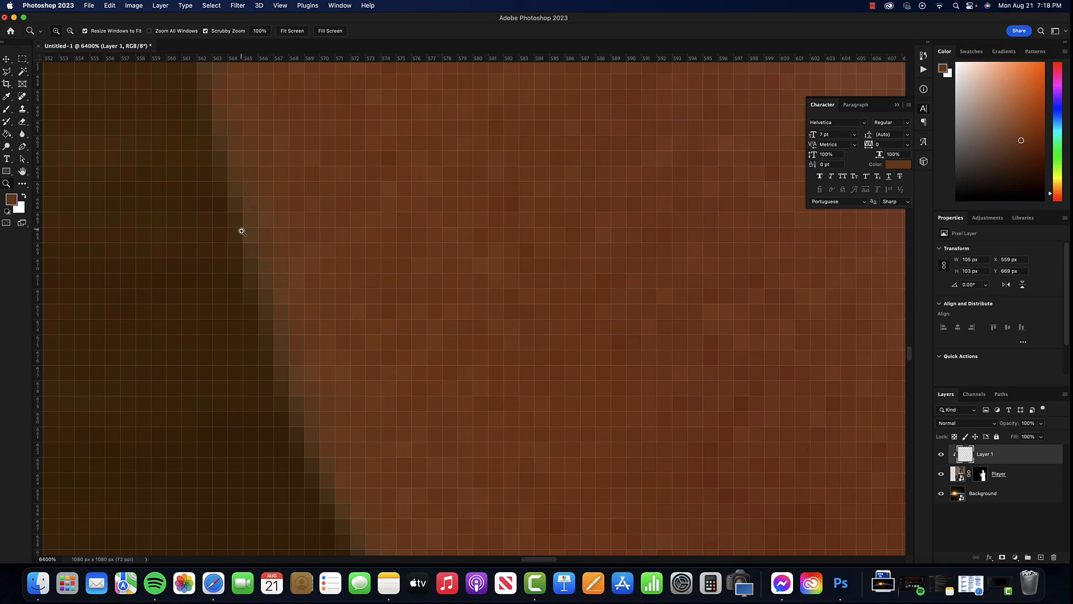
{"action": "left_click_drag", "start_coordinate": [241, 231], "coordinate": [283, 259]}
{"action": "key", "text": "b"}
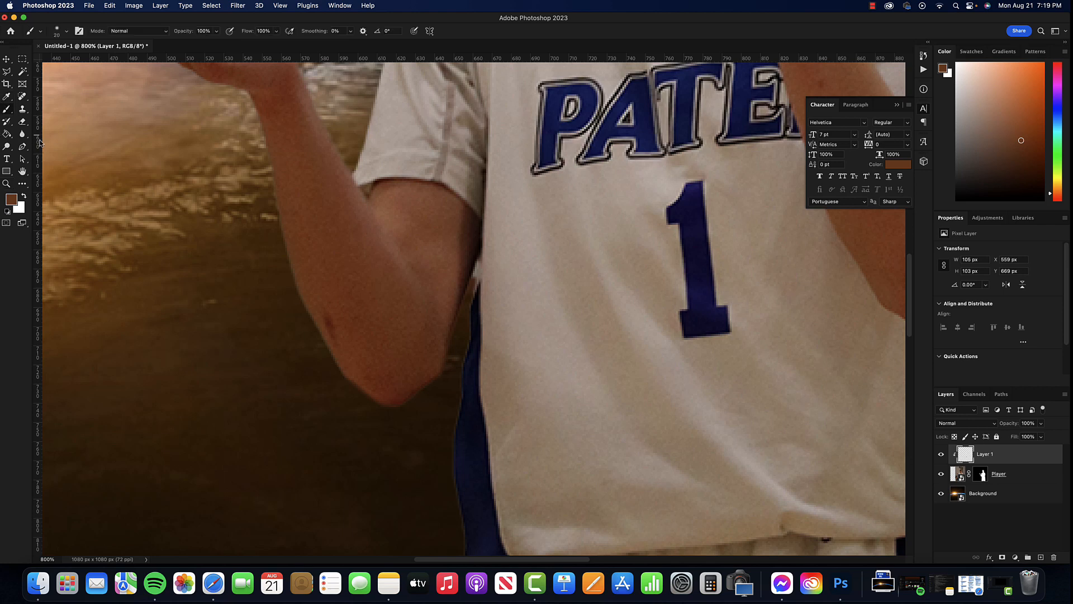
{"action": "mouse_move", "coordinate": [280, 288]}
{"action": "left_mouse_down"}
{"action": "mouse_move", "coordinate": [271, 247]}
{"action": "mouse_move", "coordinate": [301, 333]}
{"action": "left_mouse_up"}
{"action": "left_click_drag", "start_coordinate": [254, 129], "coordinate": [348, 332]}
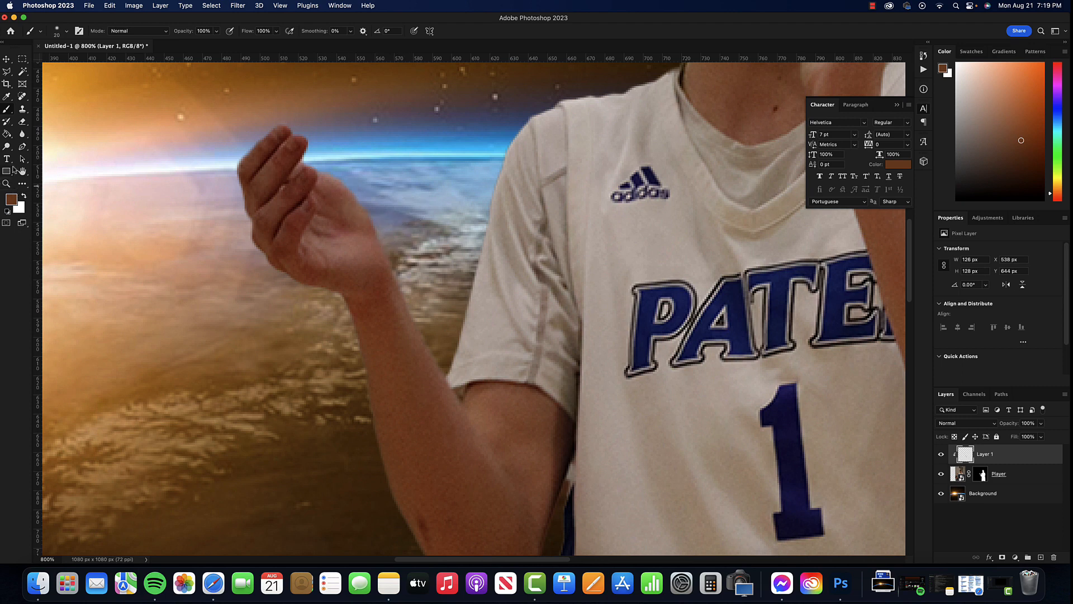
Set the Brush's foreground color to the dark brown #221911 sampled from the hair above the player's ear
{"action": "left_click_drag", "start_coordinate": [429, 209], "coordinate": [384, 213]}
{"action": "left_click_drag", "start_coordinate": [453, 193], "coordinate": [368, 232]}
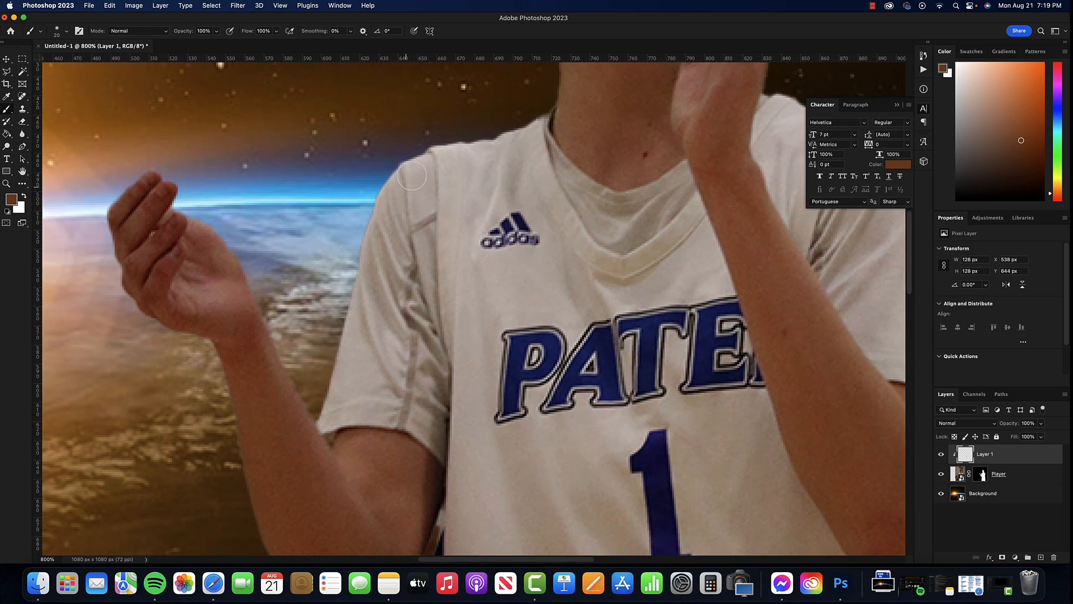
{"action": "left_click_drag", "start_coordinate": [544, 145], "coordinate": [423, 299]}
{"action": "left_click_drag", "start_coordinate": [476, 164], "coordinate": [451, 282]}
{"action": "left_click_drag", "start_coordinate": [412, 191], "coordinate": [391, 249]}
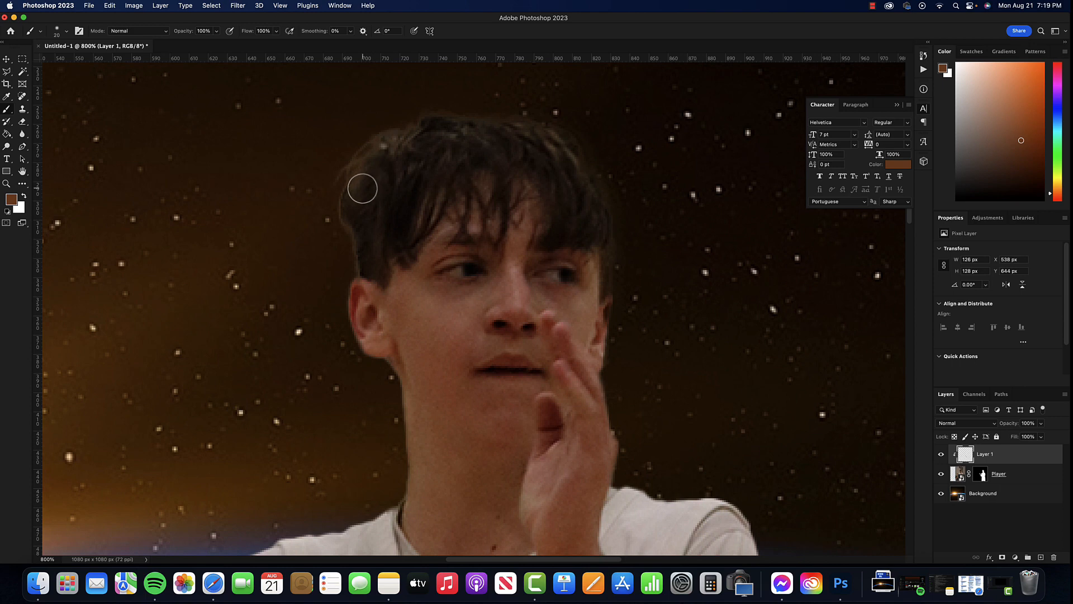
{"action": "left_click", "coordinate": [12, 199]}
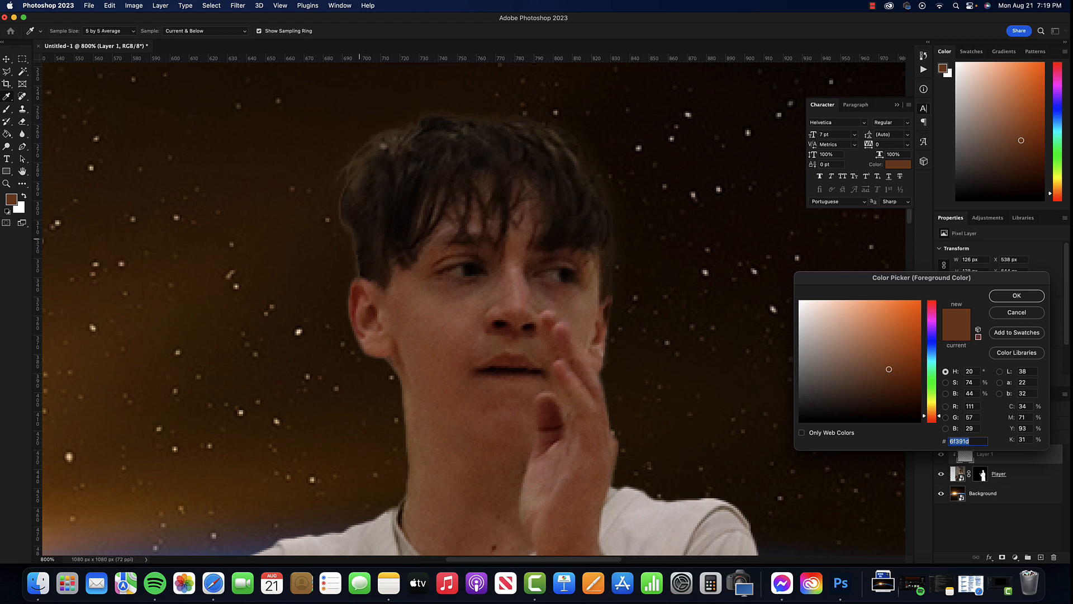
{"action": "left_click", "coordinate": [365, 239]}
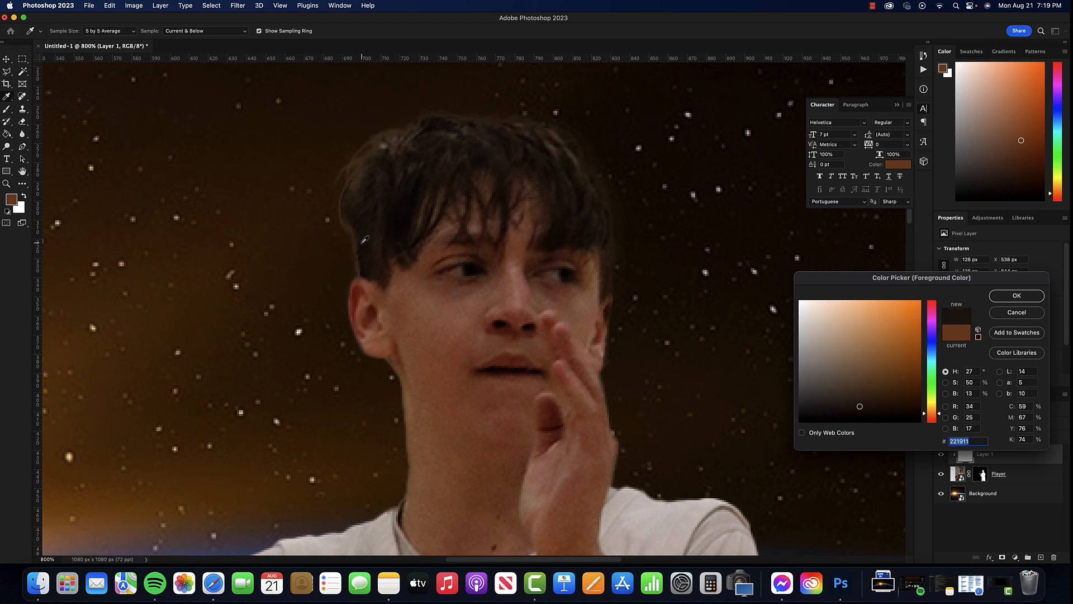
{"action": "left_click", "coordinate": [1029, 300]}
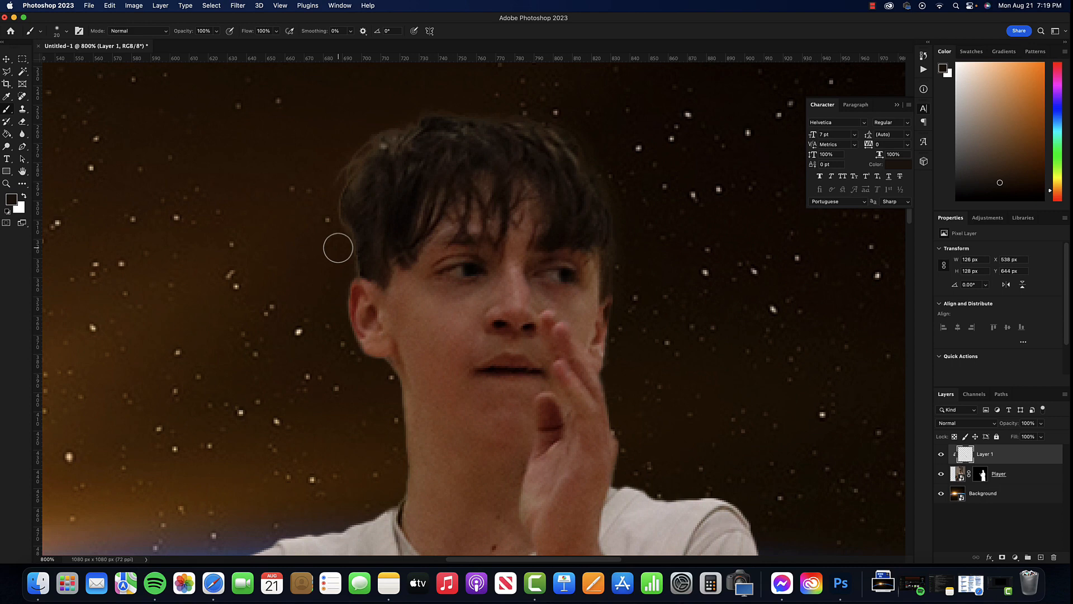
Paint the dark brown over the light fringe at the back of the player's hair with a smaller brush
{"action": "key", "text": "bracketleft"}
{"action": "key", "text": "bracketleft"}
{"action": "key", "text": "bracketleft"}
{"action": "mouse_move", "coordinate": [350, 257]}
{"action": "left_mouse_down"}
{"action": "mouse_move", "coordinate": [330, 213]}
{"action": "mouse_move", "coordinate": [355, 261]}
{"action": "left_mouse_up"}
{"action": "key", "text": "bracketleft"}
{"action": "left_click_drag", "start_coordinate": [338, 209], "coordinate": [342, 184]}
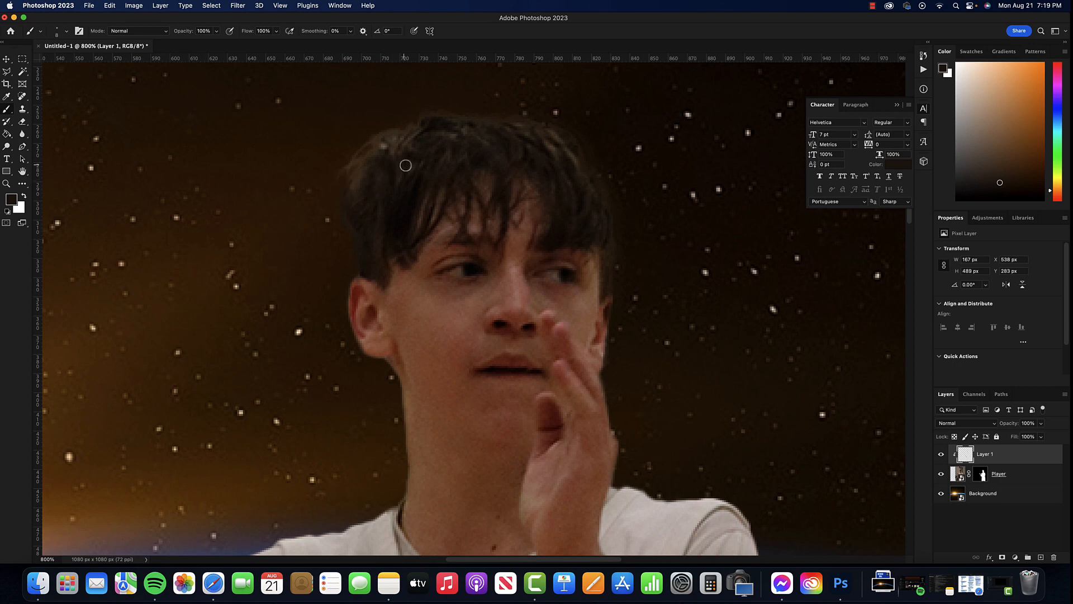
Enlarge the brush and paint the dark brown over the light fringe around the top of the player's hair
{"action": "key", "text": "bracketright"}
{"action": "key", "text": "bracketright"}
{"action": "key", "text": "bracketright"}
{"action": "key", "text": "bracketright"}
{"action": "left_click_drag", "start_coordinate": [390, 117], "coordinate": [319, 170]}
Try the near-black #100d09 sampled from the hair as the brush color, and undo the last brush stroke
{"action": "left_click", "coordinate": [11, 199]}
{"action": "left_click", "coordinate": [405, 218]}
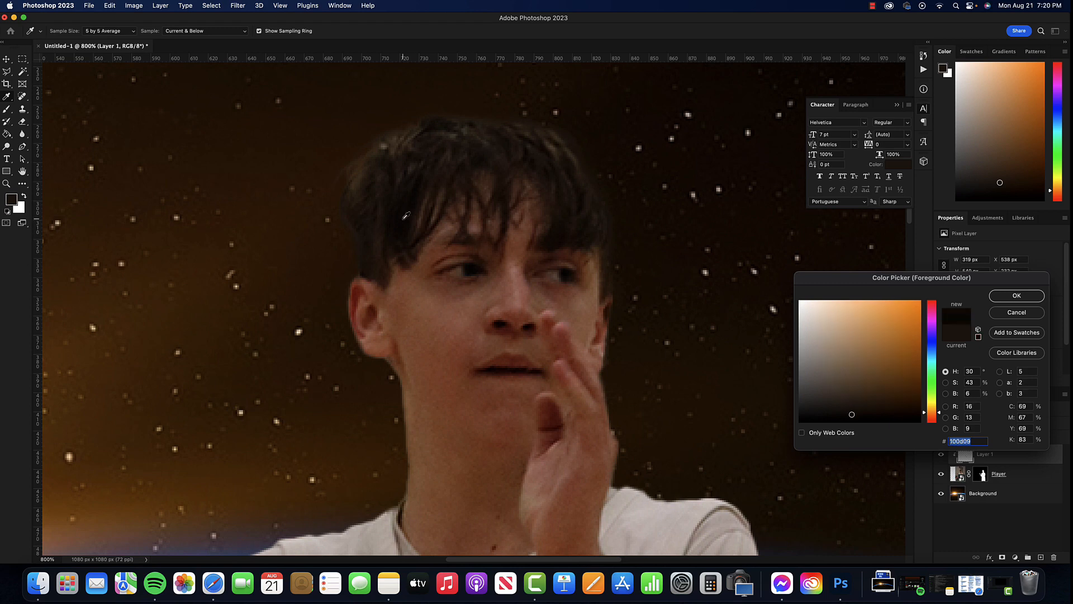
{"action": "left_click", "coordinate": [1016, 295]}
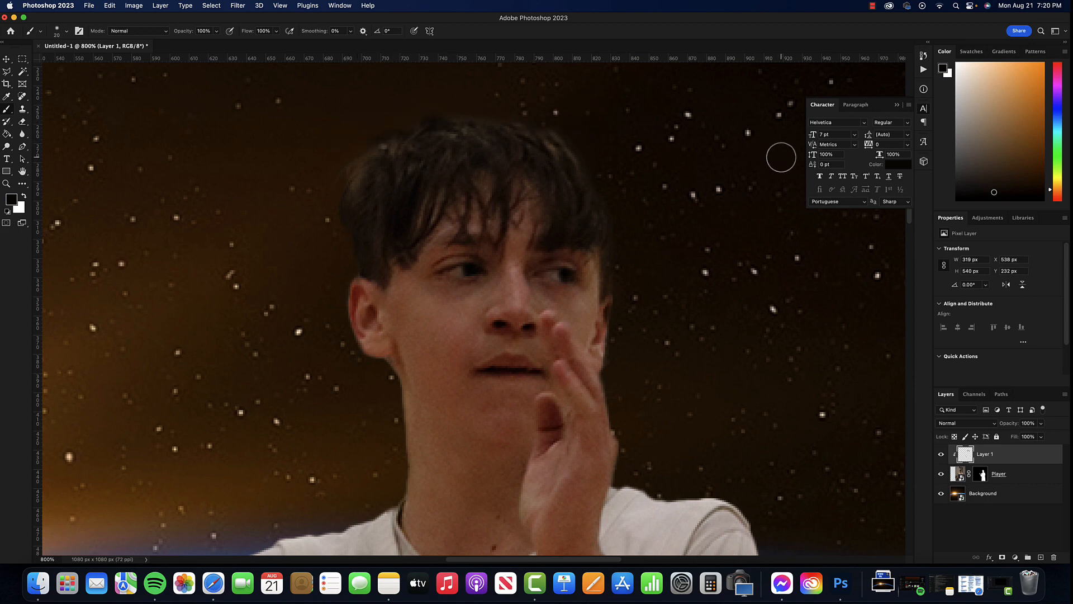
{"action": "key", "text": "super+z"}
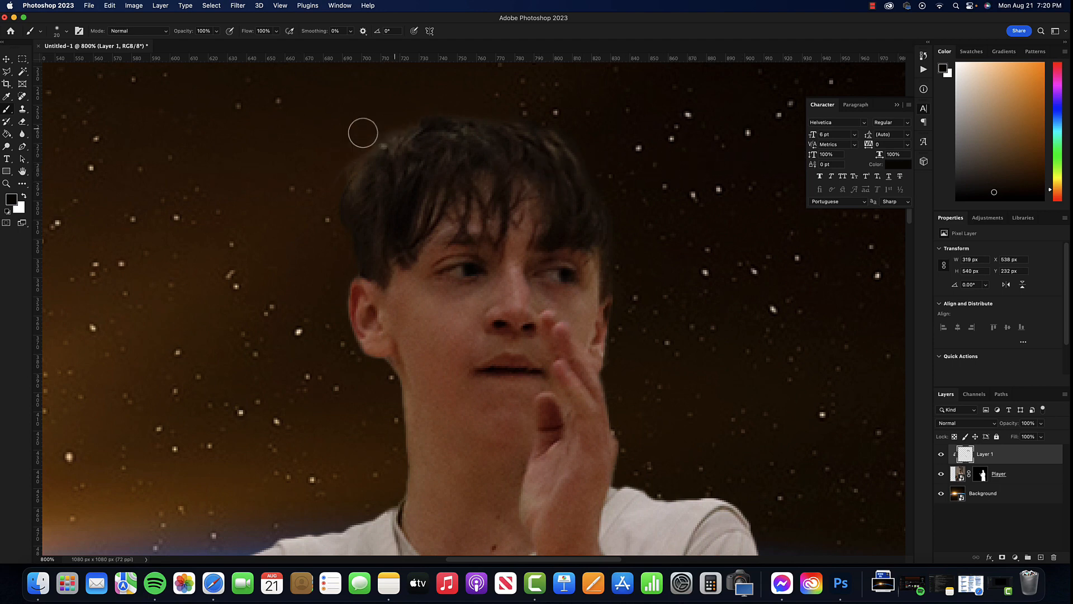
Set the foreground color to the brown #36291c sampled from the lighter hair with the Player layer active, and return to Layer 1
{"action": "left_click", "coordinate": [957, 475]}
{"action": "left_click", "coordinate": [12, 199]}
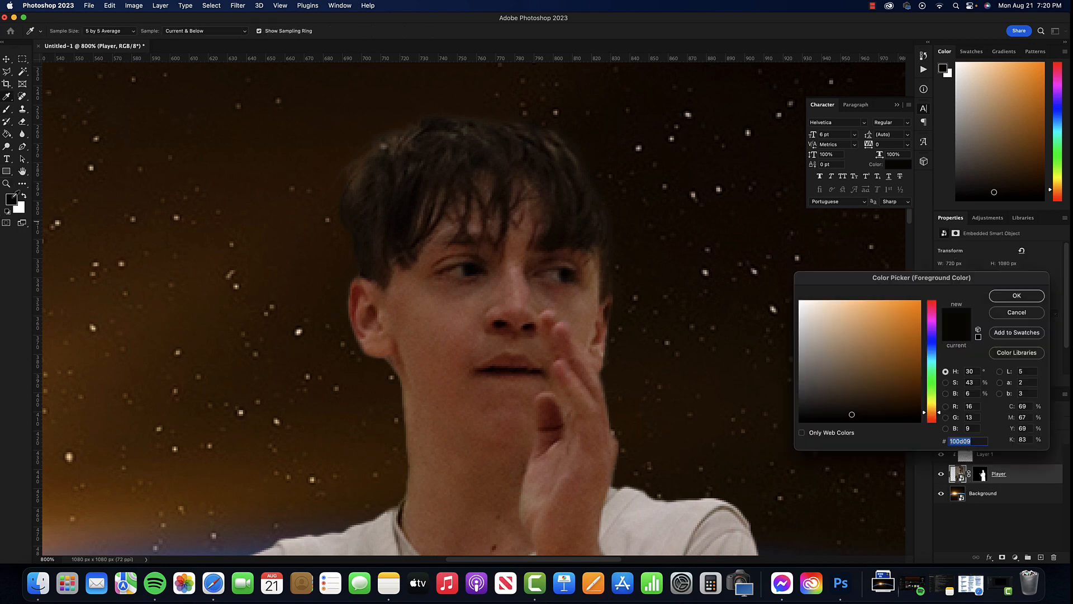
{"action": "left_click", "coordinate": [397, 149]}
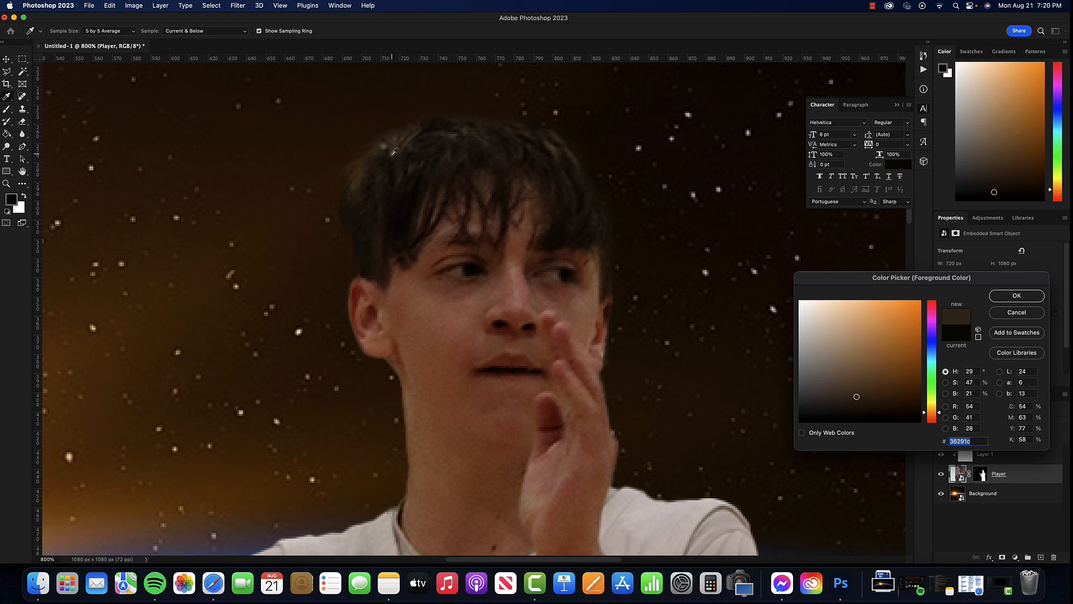
{"action": "left_click", "coordinate": [1016, 296]}
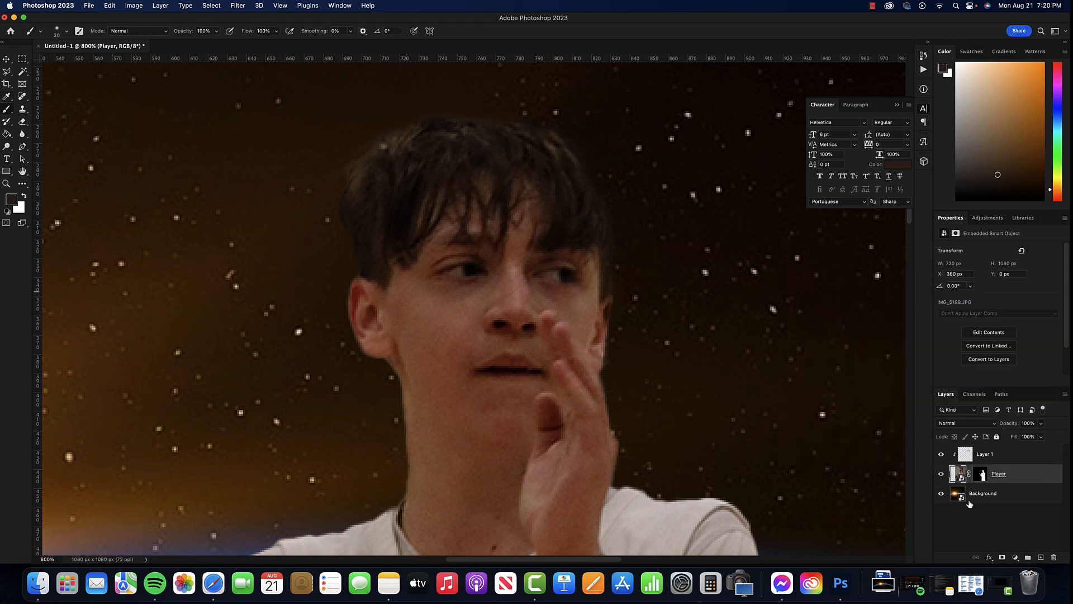
{"action": "left_click", "coordinate": [963, 457]}
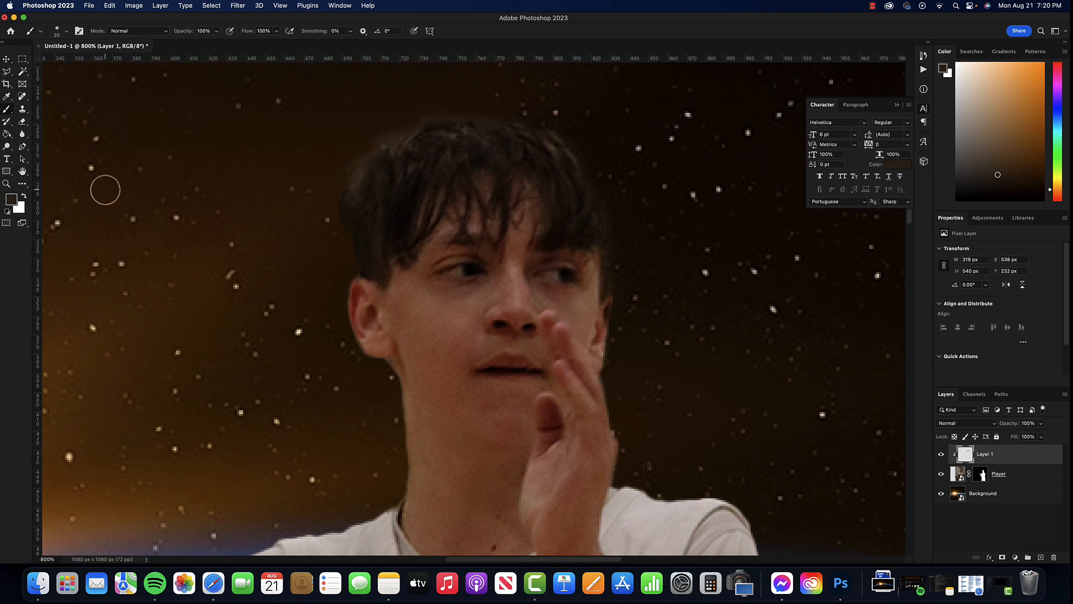
Examine how the player blends with the space background across the whole composition
{"action": "left_click", "coordinate": [7, 183]}
{"action": "left_click", "coordinate": [503, 276], "text": "alt"}
{"action": "left_click", "coordinate": [503, 276], "text": "alt"}
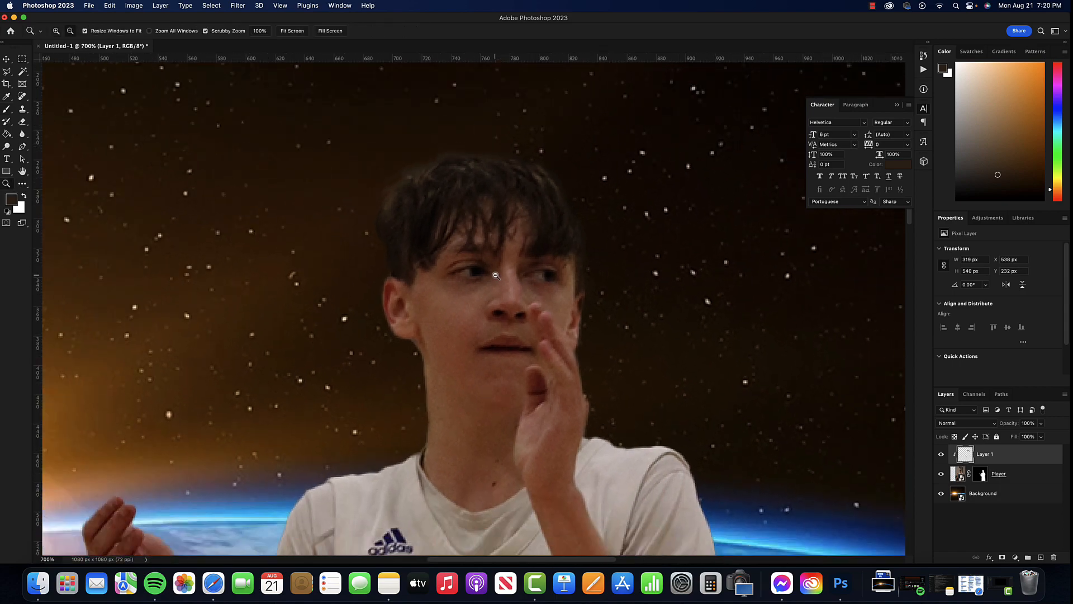
{"action": "left_click", "coordinate": [503, 276], "text": "alt"}
{"action": "left_click", "coordinate": [503, 276], "text": "alt"}
{"action": "left_click", "coordinate": [503, 276], "text": "alt"}
{"action": "left_click", "coordinate": [503, 276], "text": "alt"}
{"action": "left_click", "coordinate": [503, 276], "text": "alt"}
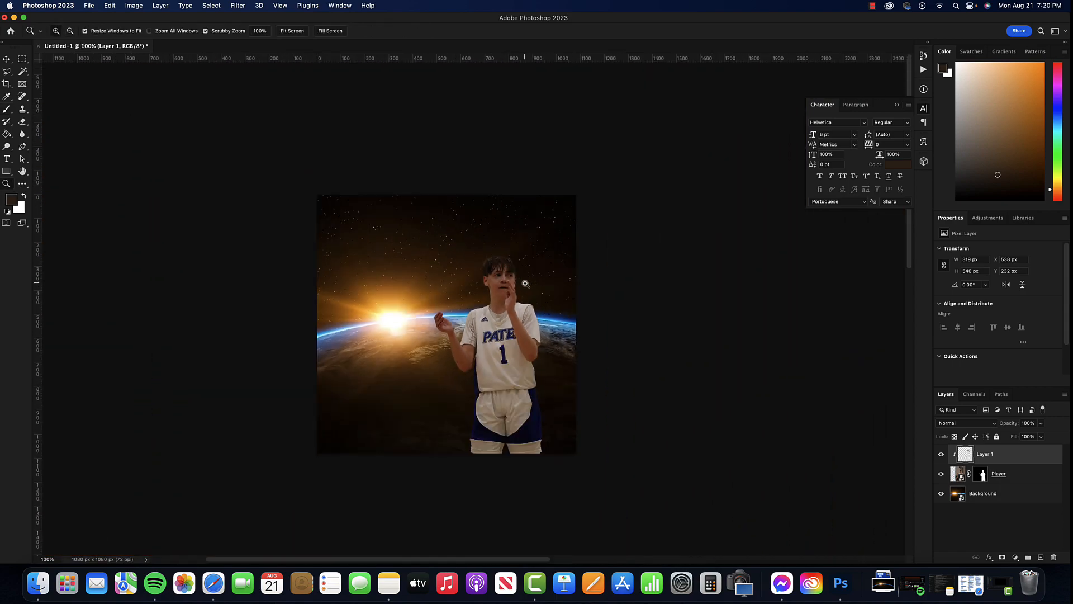
{"action": "left_click", "coordinate": [518, 284]}
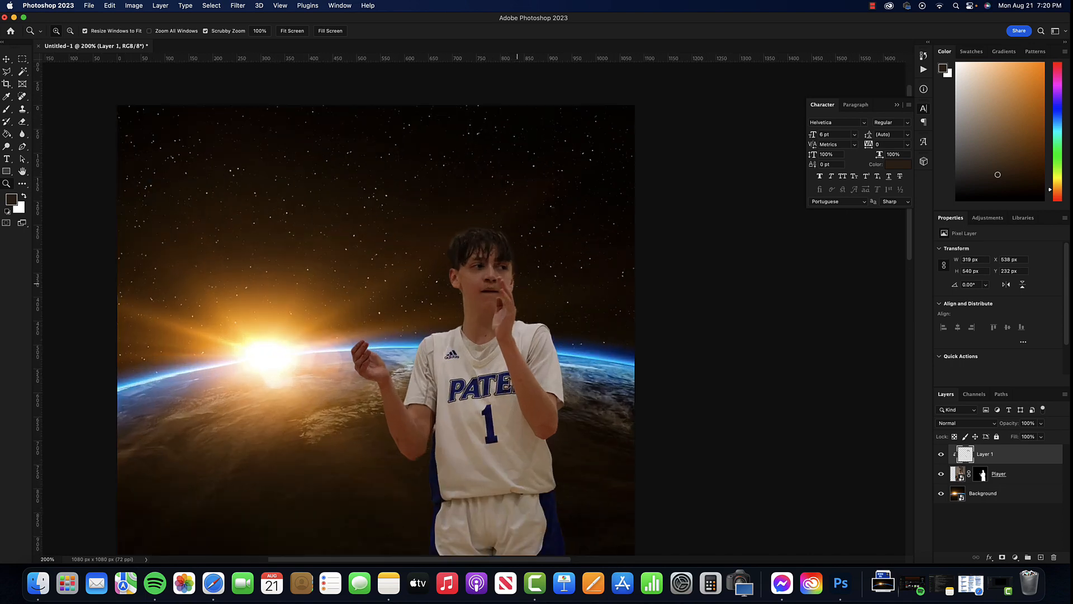
{"action": "left_click", "coordinate": [506, 299], "text": "alt"}
{"action": "mouse_move", "coordinate": [499, 303]}
{"action": "left_mouse_down"}
{"action": "mouse_move", "coordinate": [505, 273]}
{"action": "mouse_move", "coordinate": [504, 286]}
{"action": "left_mouse_up"}
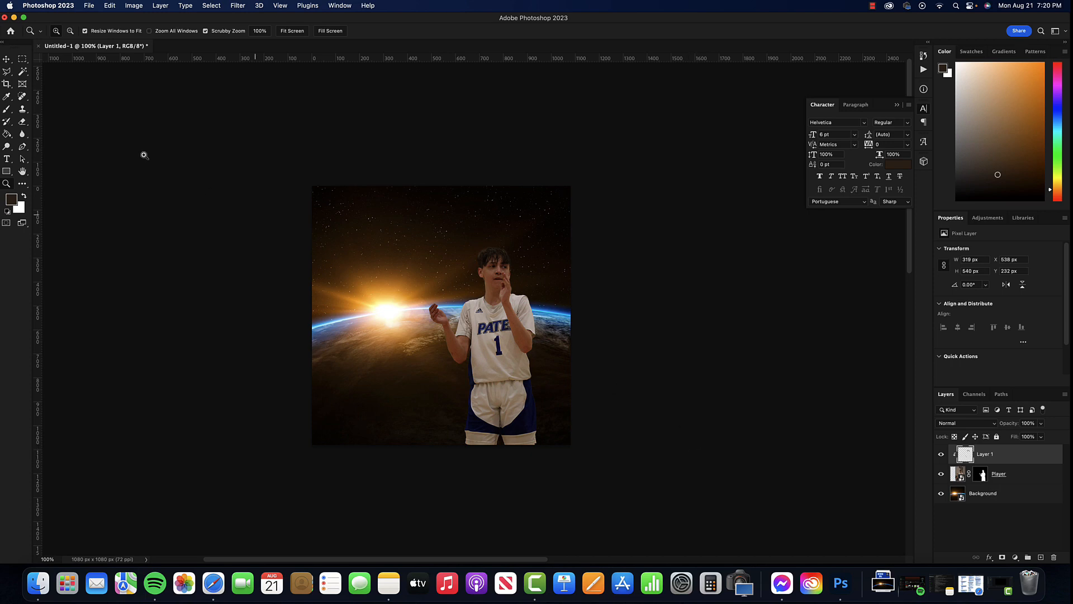
Compare the player with and without the painted edge colors by hiding and showing Layer 1, and deselect all layers
{"action": "left_click", "coordinate": [6, 59]}
{"action": "left_click", "coordinate": [678, 391]}
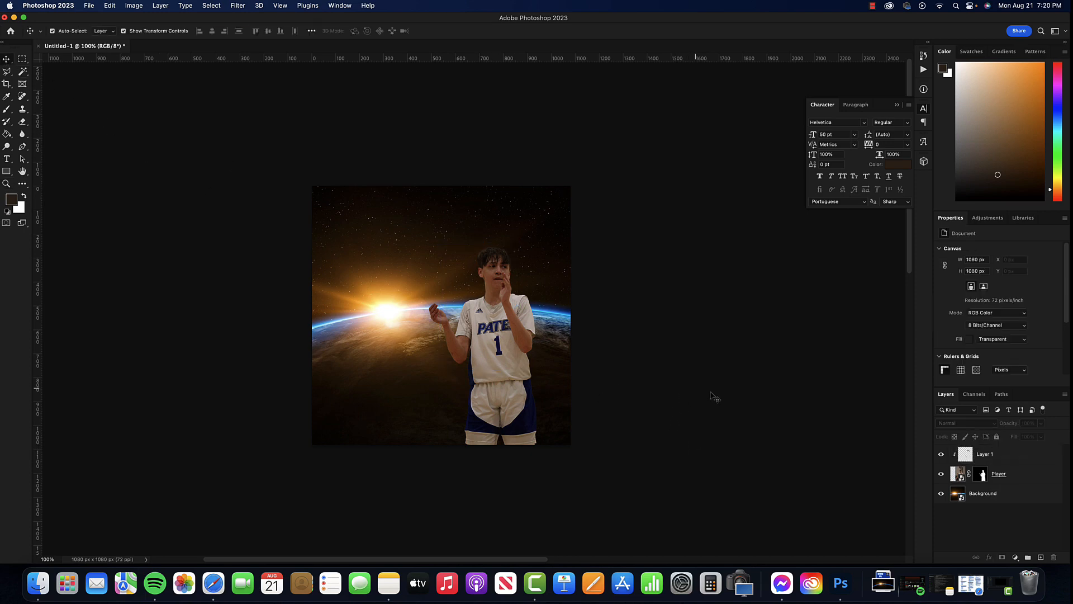
{"action": "left_click", "coordinate": [965, 457]}
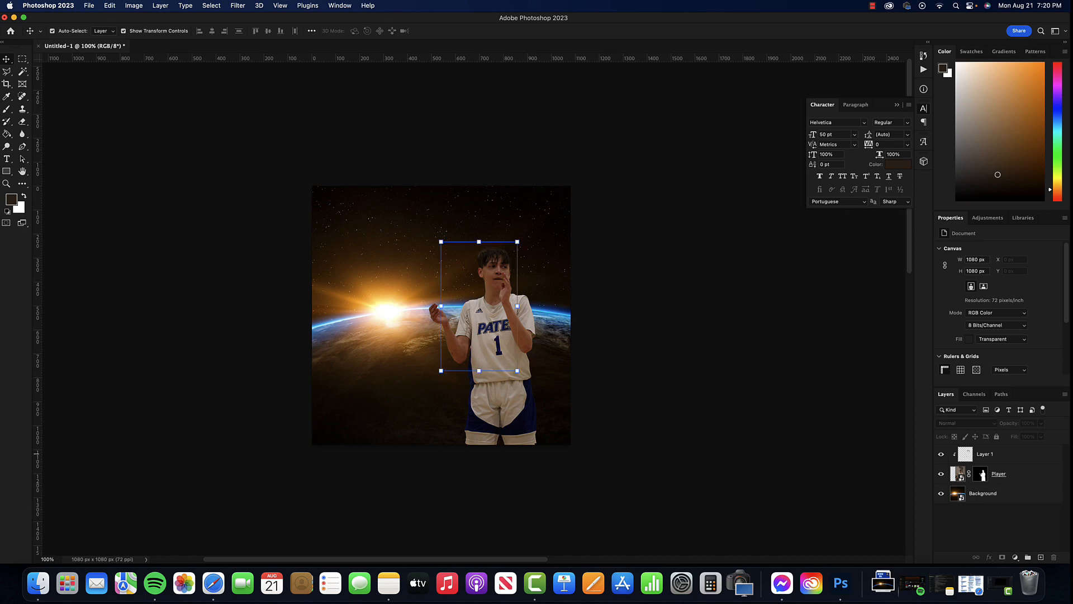
{"action": "left_click", "coordinate": [940, 455]}
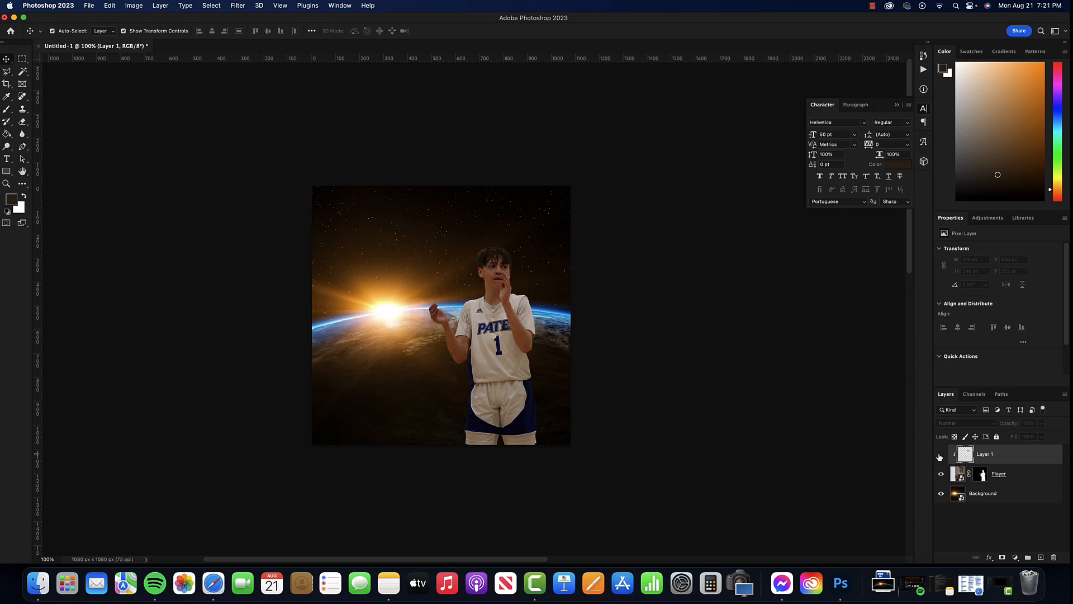
{"action": "left_click", "coordinate": [939, 456]}
{"action": "left_click", "coordinate": [840, 441]}
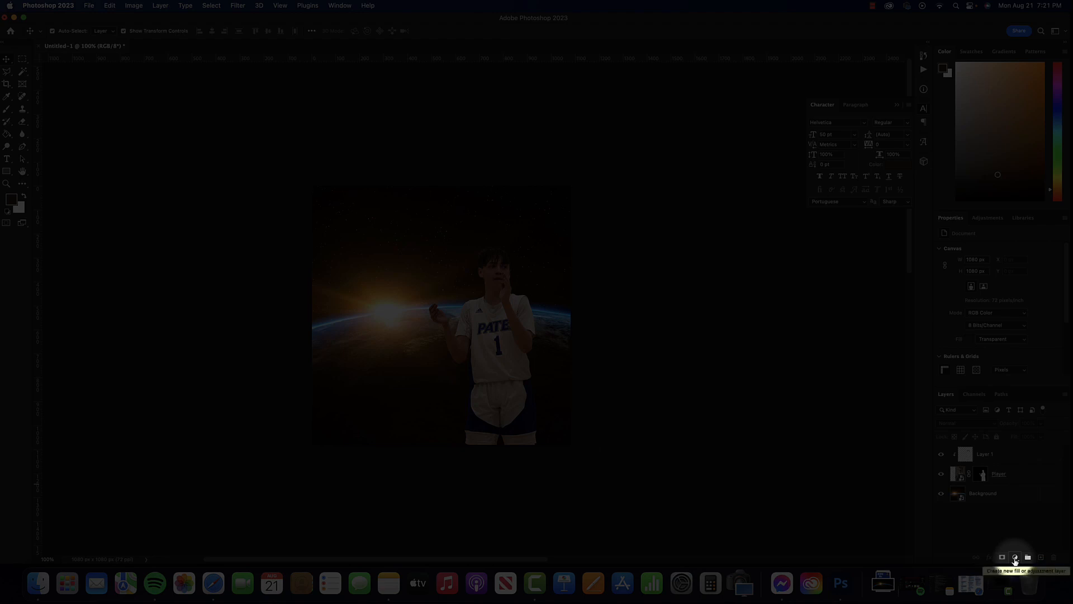
Add an Exposure adjustment layer above Layer 1 and make it a clipping mask on the player
{"action": "left_click", "coordinate": [1015, 561]}
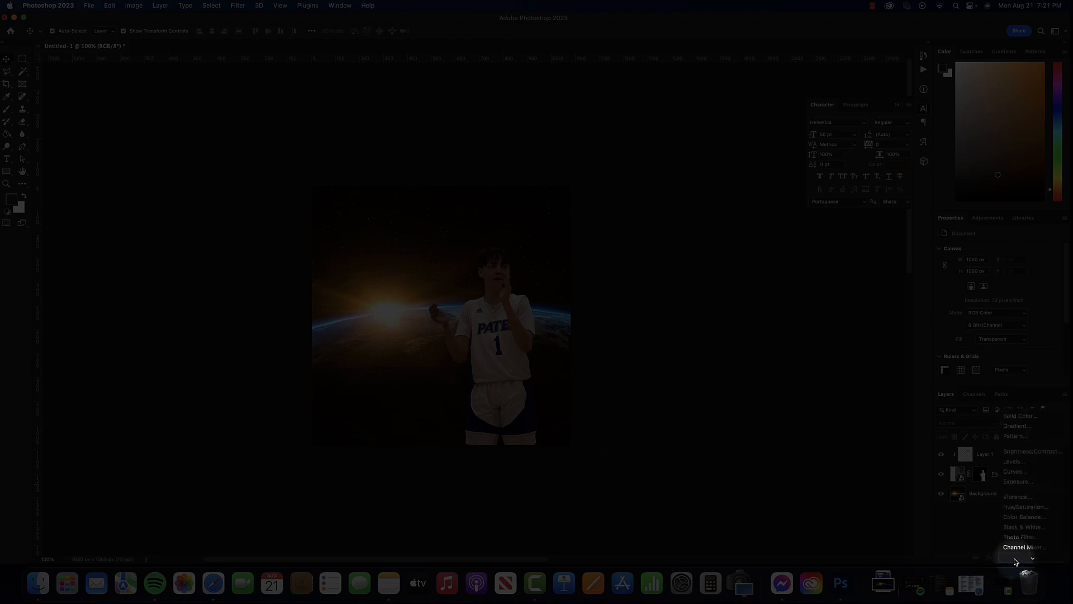
{"action": "left_click", "coordinate": [1017, 483]}
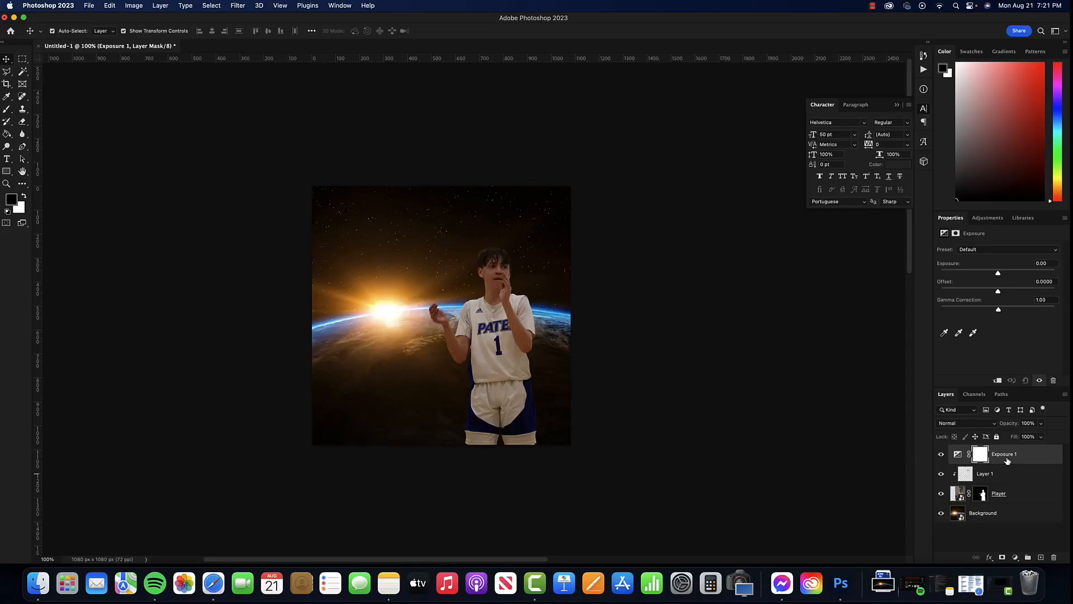
{"action": "right_click", "coordinate": [1008, 459]}
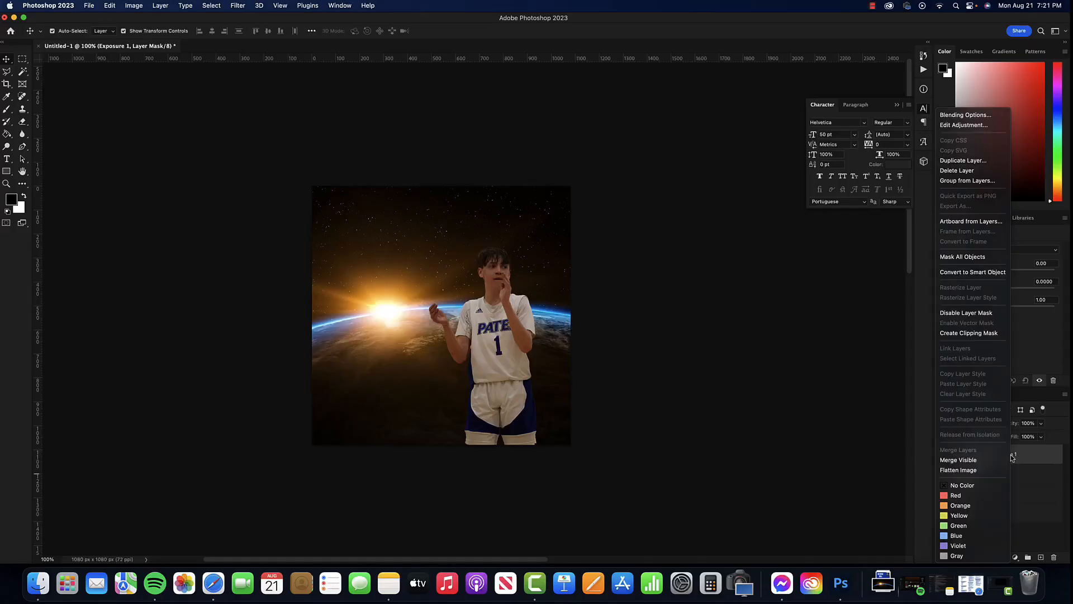
{"action": "left_click", "coordinate": [969, 333]}
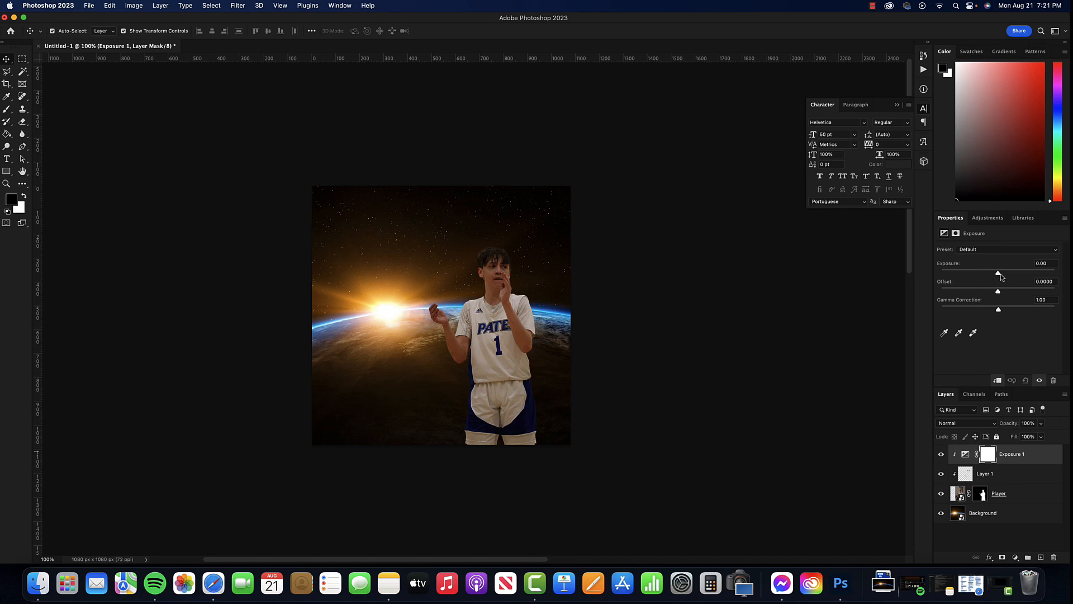
Brighten the player by setting the exposure to +0.95, and slightly adjust the gamma correction
{"action": "mouse_move", "coordinate": [998, 274]}
{"action": "left_mouse_down"}
{"action": "mouse_move", "coordinate": [1006, 278]}
{"action": "mouse_move", "coordinate": [997, 291]}
{"action": "mouse_move", "coordinate": [1007, 274]}
{"action": "left_mouse_up"}
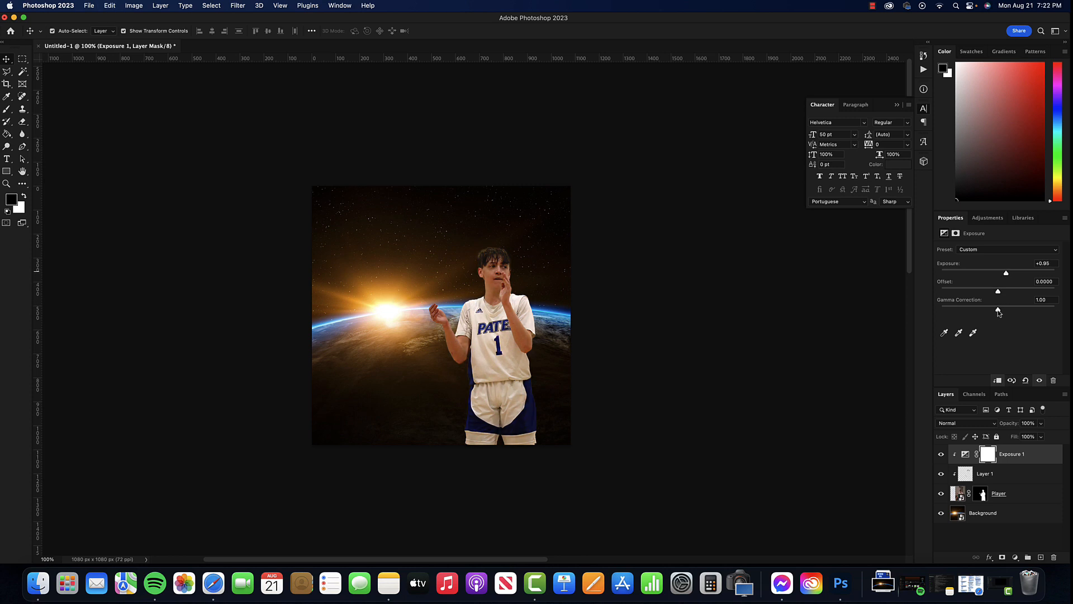
{"action": "left_click_drag", "start_coordinate": [998, 313], "coordinate": [1000, 312]}
Add a new empty layer above the Exposure adjustment layer
{"action": "left_click", "coordinate": [988, 455]}
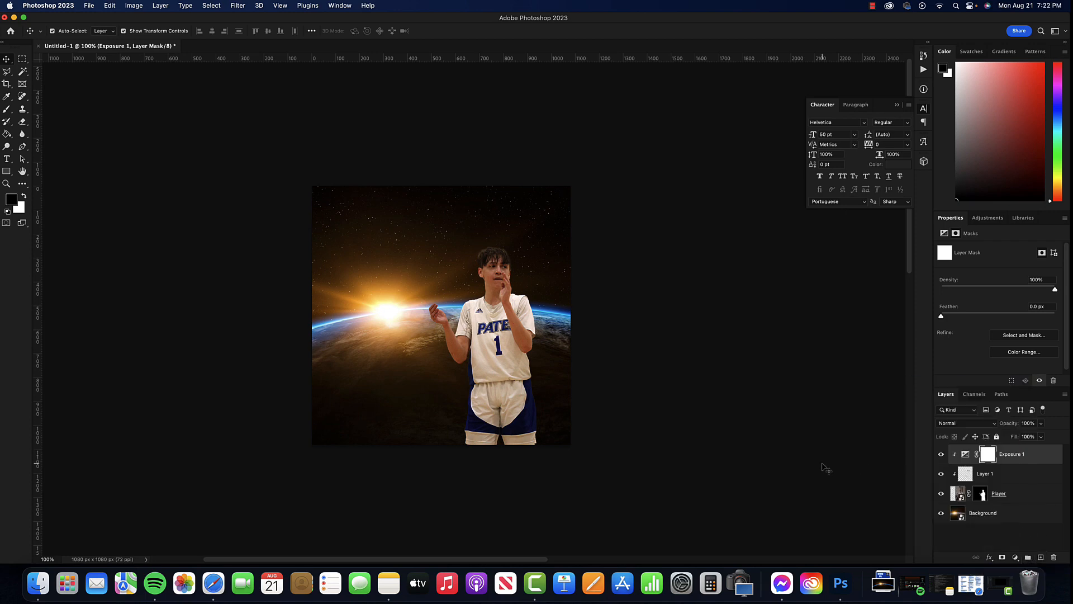
{"action": "left_click", "coordinate": [1041, 557]}
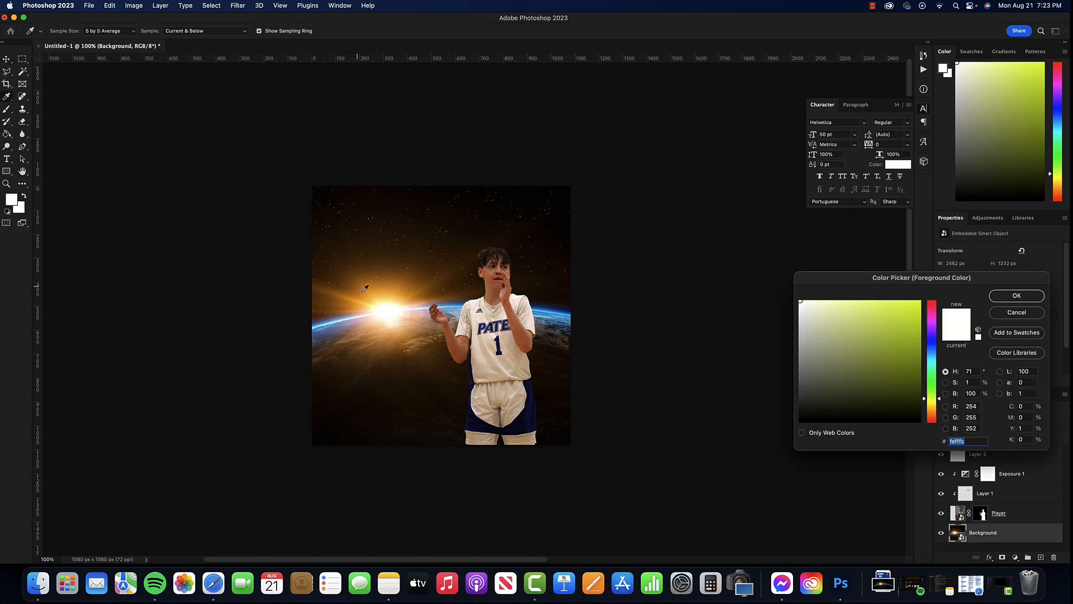
Sample the orange-brown sun glow between the sun and the player as the foreground color (#8f520c)
{"action": "left_click", "coordinate": [426, 287]}
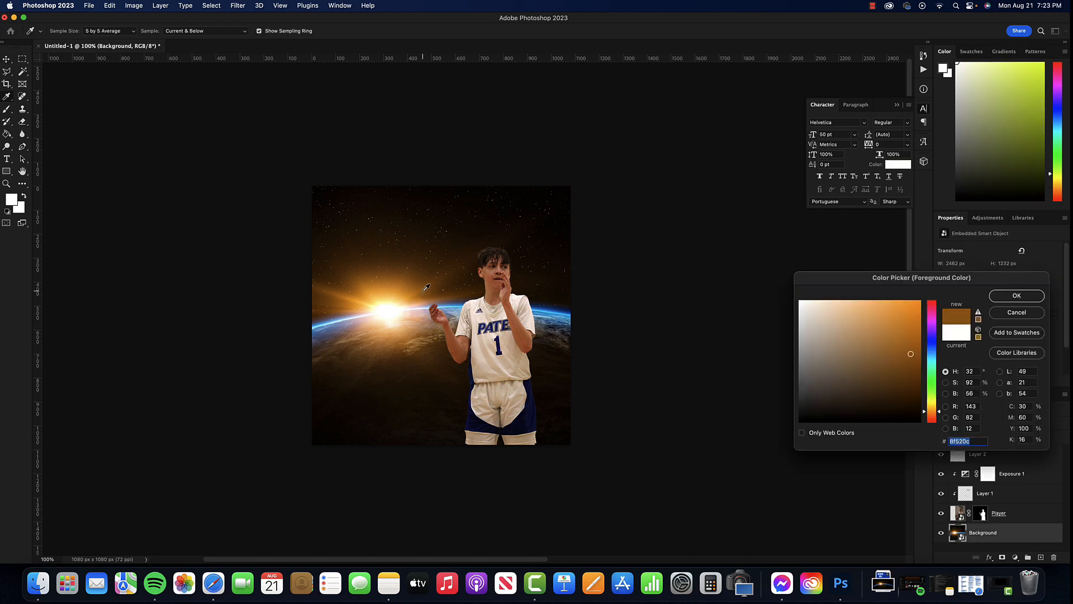
{"action": "left_click", "coordinate": [1016, 295]}
{"action": "key", "text": "v"}
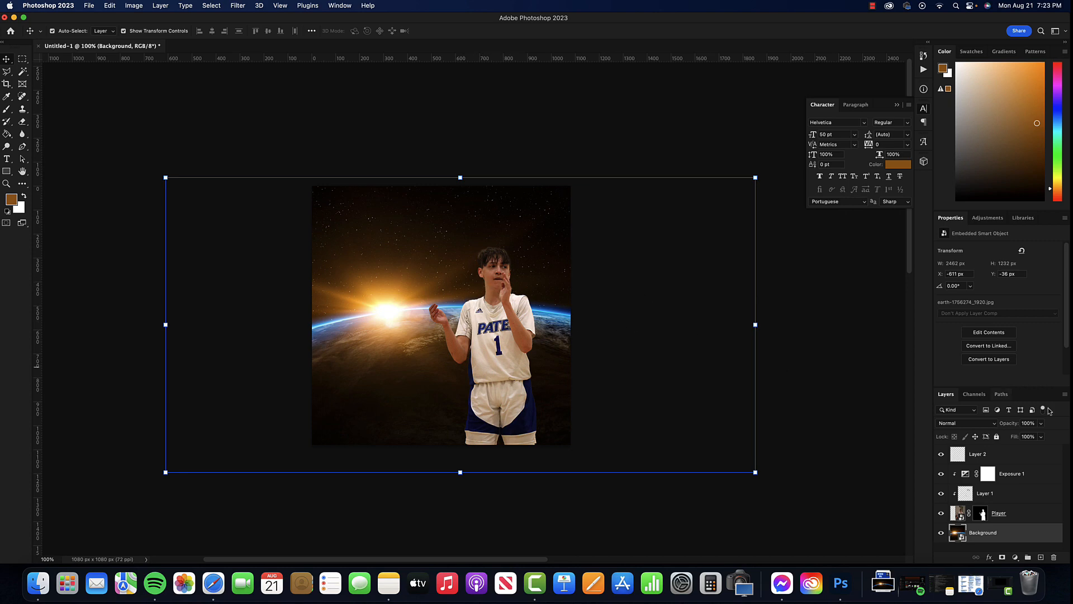
Make the empty Layer 2 a clipping mask on the player and get the Brush tool ready for painting on it
{"action": "left_click", "coordinate": [966, 457]}
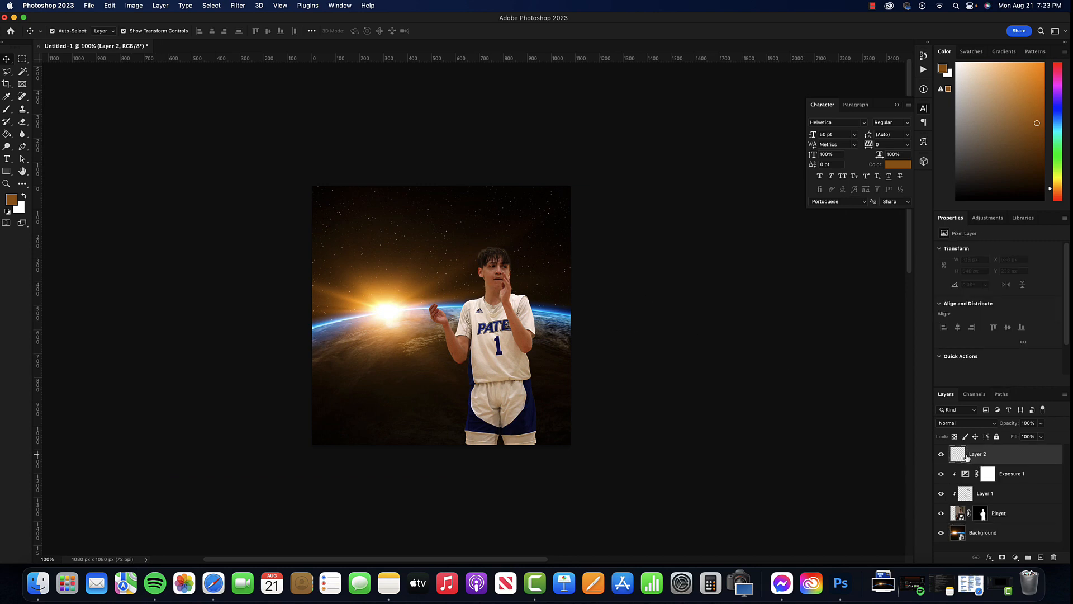
{"action": "left_click", "coordinate": [7, 110]}
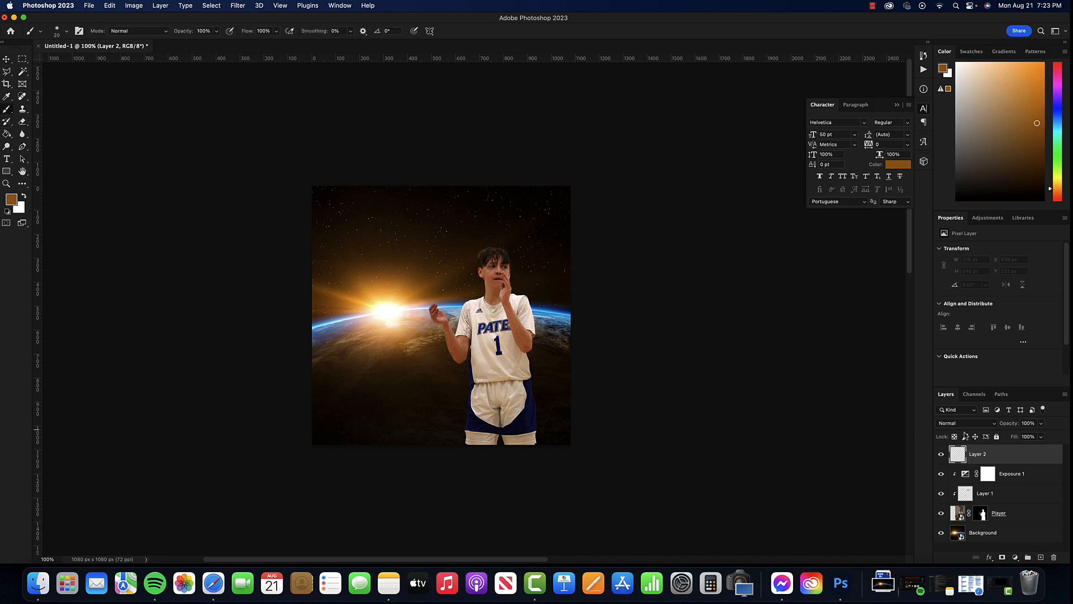
{"action": "right_click", "coordinate": [987, 455]}
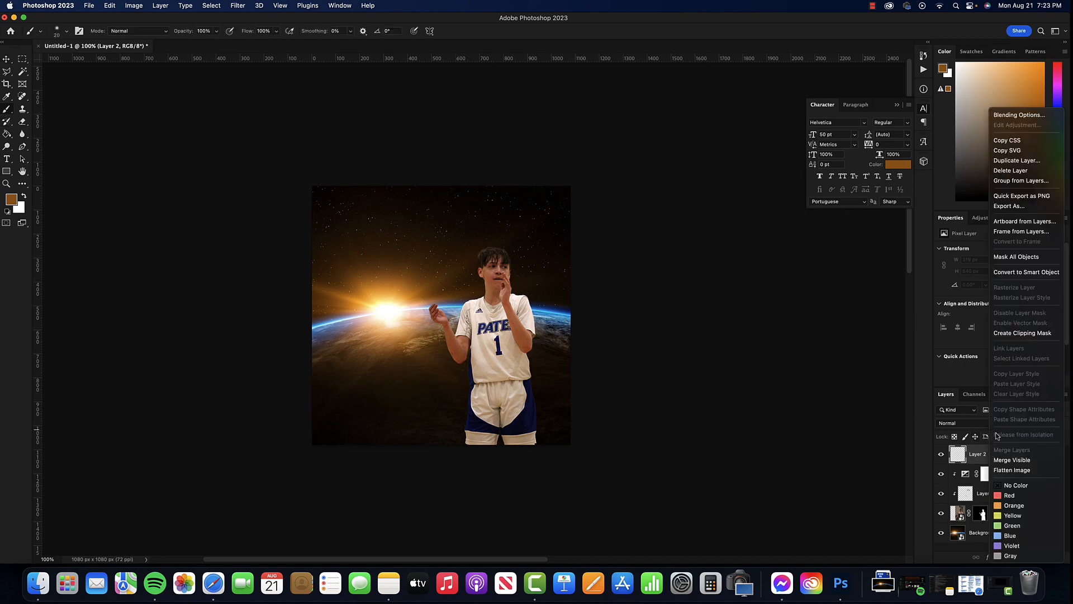
{"action": "left_click", "coordinate": [1011, 334]}
Enlarge the brush to 300 px and paint the sampled orange over the sun-facing side of the player's head and shoulder
{"action": "key", "text": "bracketright"}
{"action": "key", "text": "bracketright"}
{"action": "key", "text": "bracketright"}
{"action": "key", "text": "bracketright"}
{"action": "key", "text": "bracketright"}
{"action": "key", "text": "bracketright"}
{"action": "key", "text": "bracketright"}
{"action": "key", "text": "bracketright"}
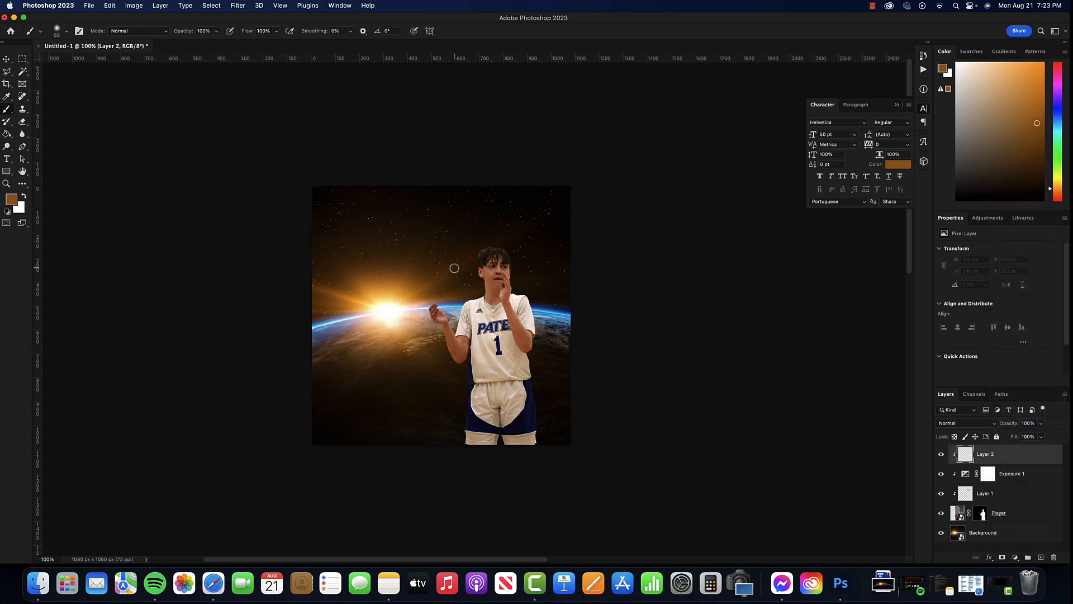
{"action": "key", "text": "bracketright"}
{"action": "key", "text": "bracketright"}
{"action": "key", "text": "bracketright"}
{"action": "key", "text": "bracketright"}
{"action": "key", "text": "bracketright"}
{"action": "key", "text": "bracketright"}
{"action": "key", "text": "bracketright"}
{"action": "key", "text": "bracketright"}
{"action": "key", "text": "bracketleft"}
{"action": "key", "text": "bracketleft"}
{"action": "left_click", "coordinate": [457, 259]}
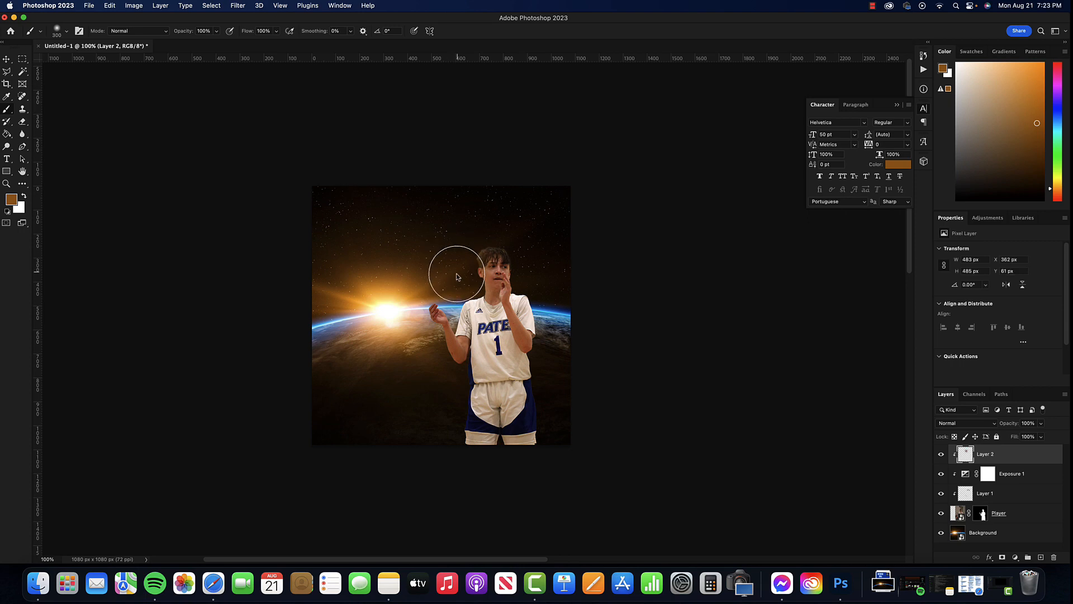
{"action": "mouse_move", "coordinate": [456, 276]}
{"action": "left_mouse_down"}
{"action": "mouse_move", "coordinate": [439, 312]}
{"action": "mouse_move", "coordinate": [464, 305]}
{"action": "mouse_move", "coordinate": [454, 303]}
{"action": "left_mouse_up"}
Paint orange light along the sun-facing side of the player's hair and legs with a smaller brush, undoing one stroke
{"action": "key", "text": "bracketleft"}
{"action": "key", "text": "bracketleft"}
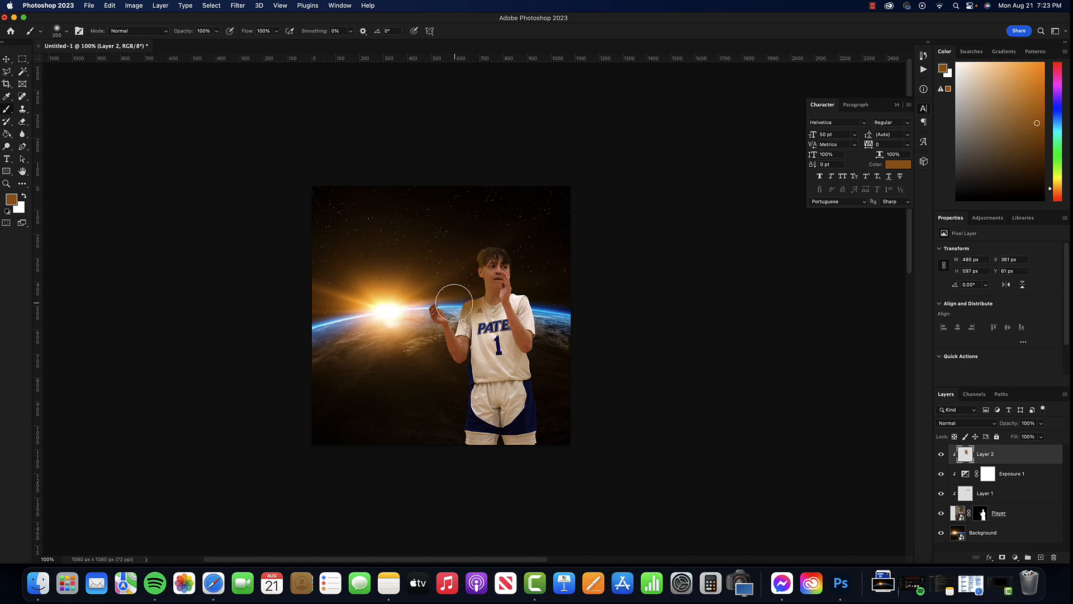
{"action": "key", "text": "bracketleft"}
{"action": "key", "text": "bracketleft"}
{"action": "key", "text": "bracketleft"}
{"action": "mouse_move", "coordinate": [483, 249]}
{"action": "left_mouse_down"}
{"action": "mouse_move", "coordinate": [477, 242]}
{"action": "mouse_move", "coordinate": [471, 266]}
{"action": "left_mouse_up"}
{"action": "mouse_move", "coordinate": [455, 384]}
{"action": "left_mouse_down"}
{"action": "mouse_move", "coordinate": [454, 446]}
{"action": "mouse_move", "coordinate": [461, 393]}
{"action": "mouse_move", "coordinate": [469, 434]}
{"action": "left_mouse_up"}
{"action": "key", "text": "super+z"}
Rename the orange paint layer as sunlight
{"action": "left_click", "coordinate": [6, 59]}
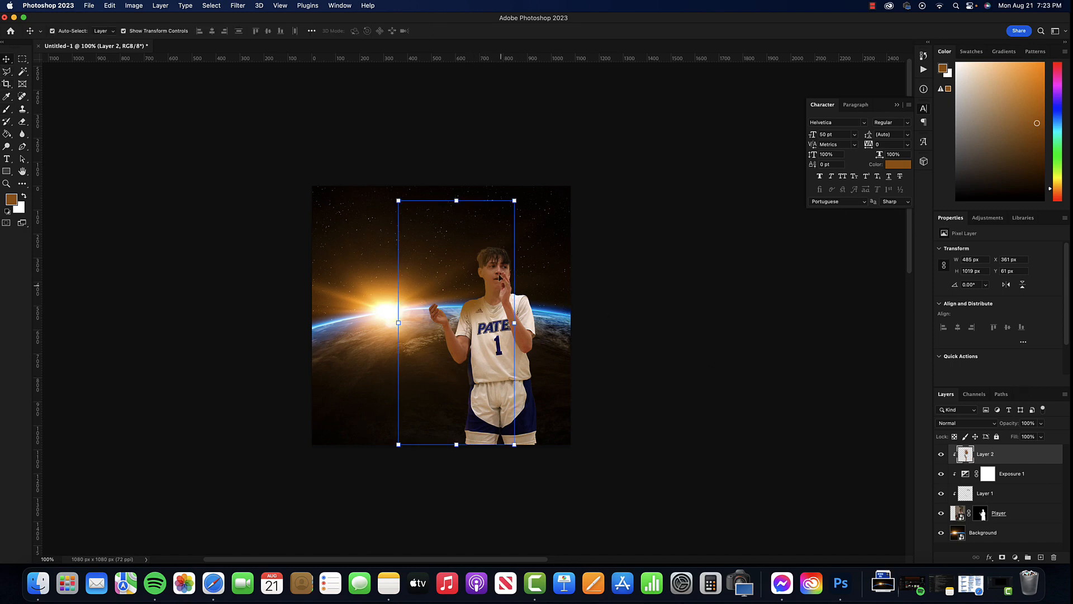
{"action": "left_click", "coordinate": [972, 425]}
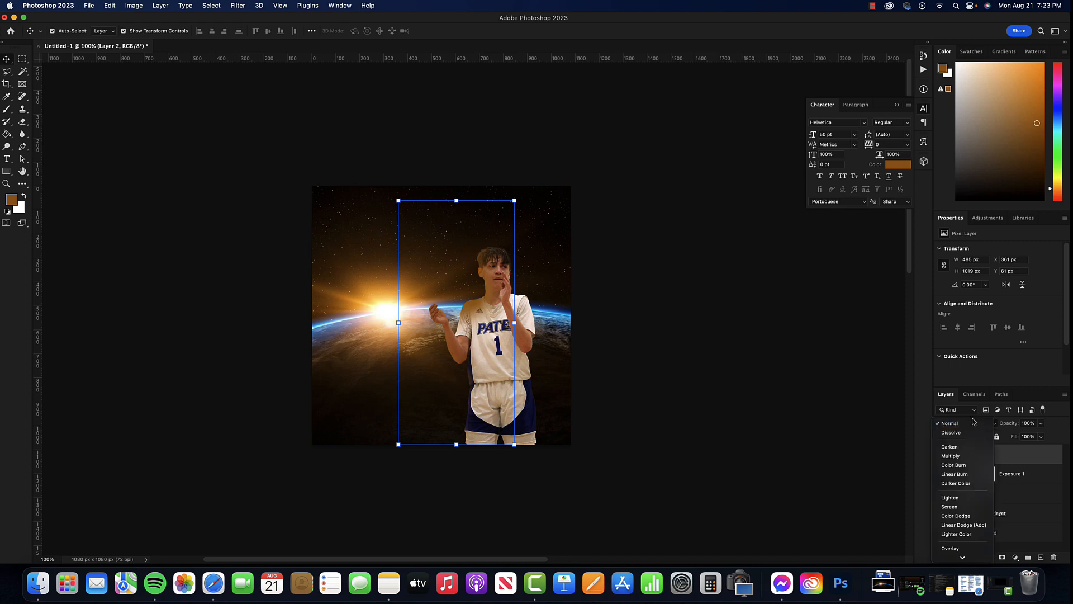
{"action": "left_click", "coordinate": [898, 424]}
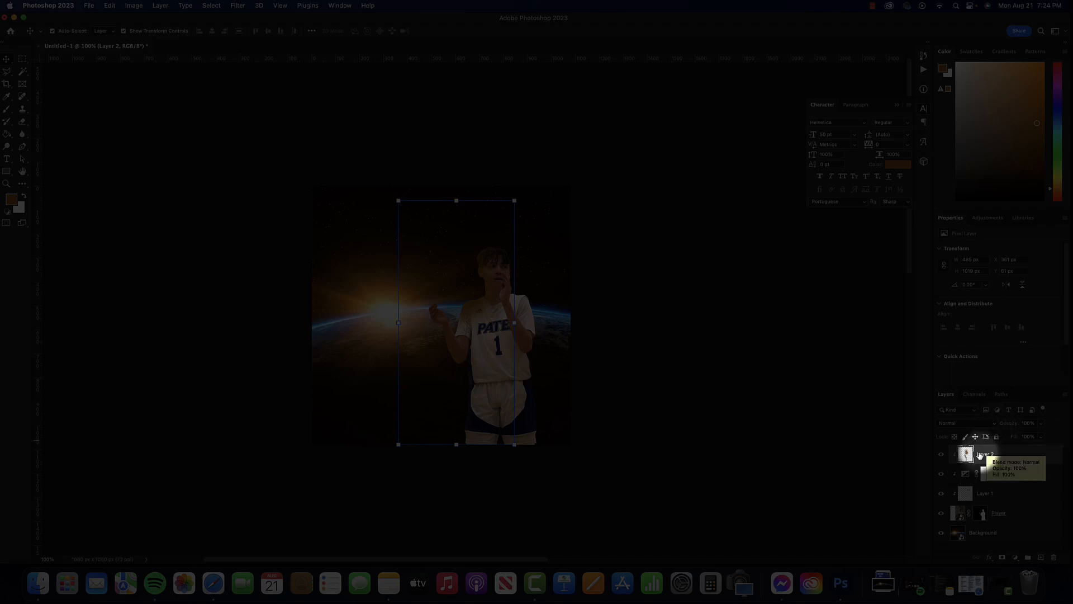
{"action": "double_click", "coordinate": [984, 454]}
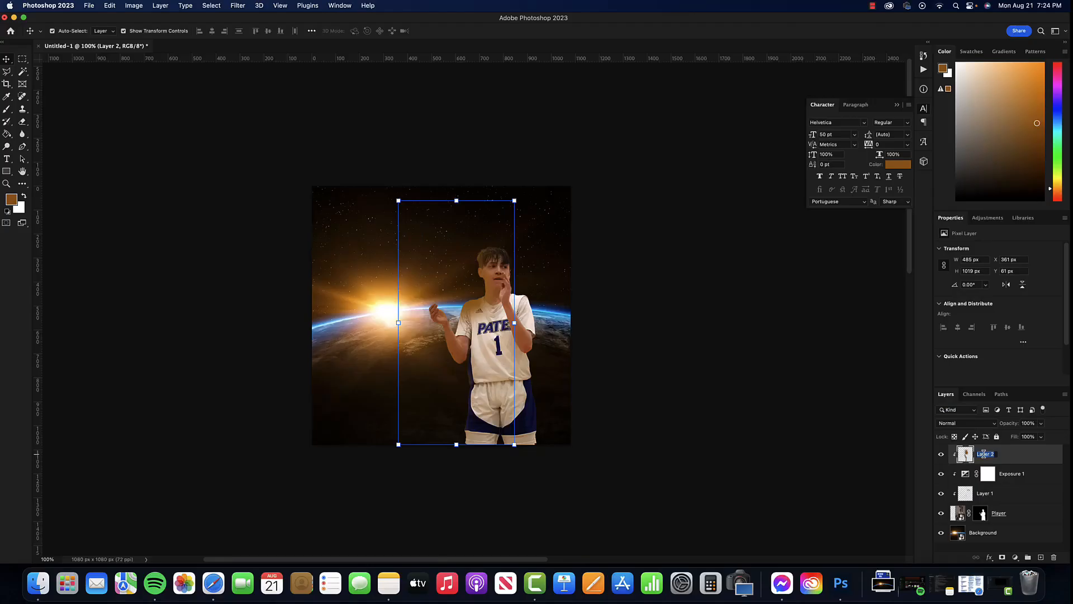
{"action": "type", "text": "sunlight"}
{"action": "key", "text": "Return"}
Preview the darkening and lightening blend modes on the sunlight layer and set its blend mode to Overlay
{"action": "left_click", "coordinate": [983, 428]}
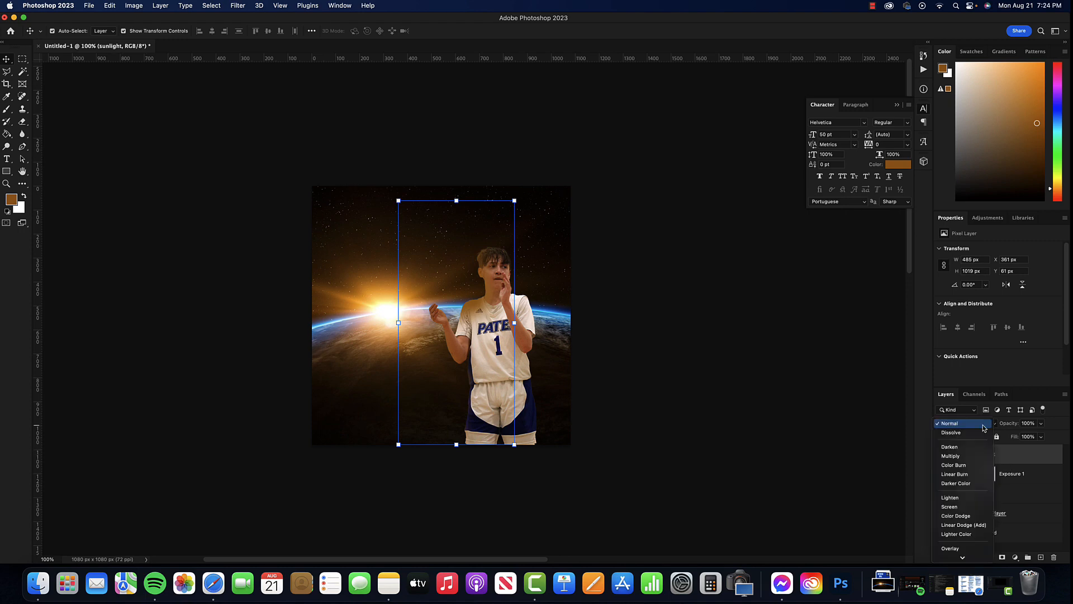
{"action": "key", "text": "Down"}
{"action": "key", "text": "Down"}
{"action": "key", "text": "Down"}
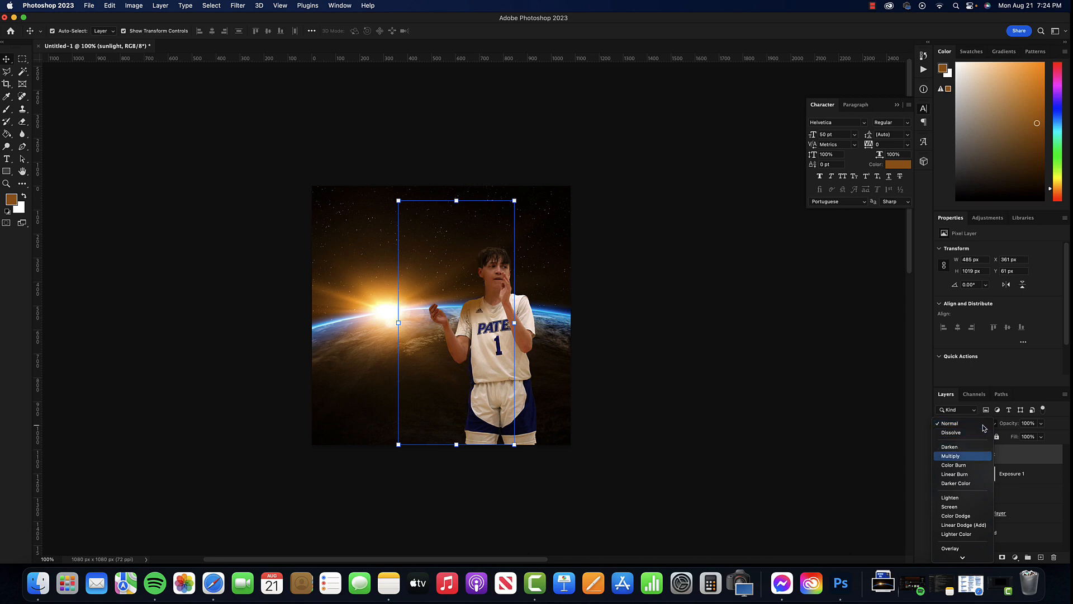
{"action": "key", "text": "Down"}
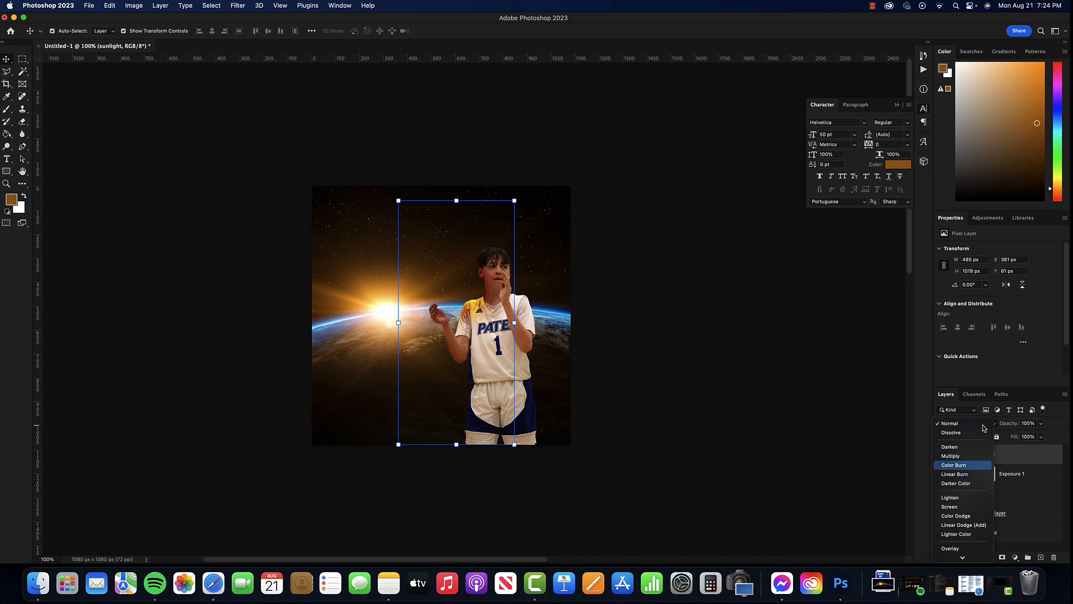
{"action": "key", "text": "Down"}
{"action": "key", "text": "Down"}
{"action": "key", "text": "Down"}
{"action": "key", "text": "Down"}
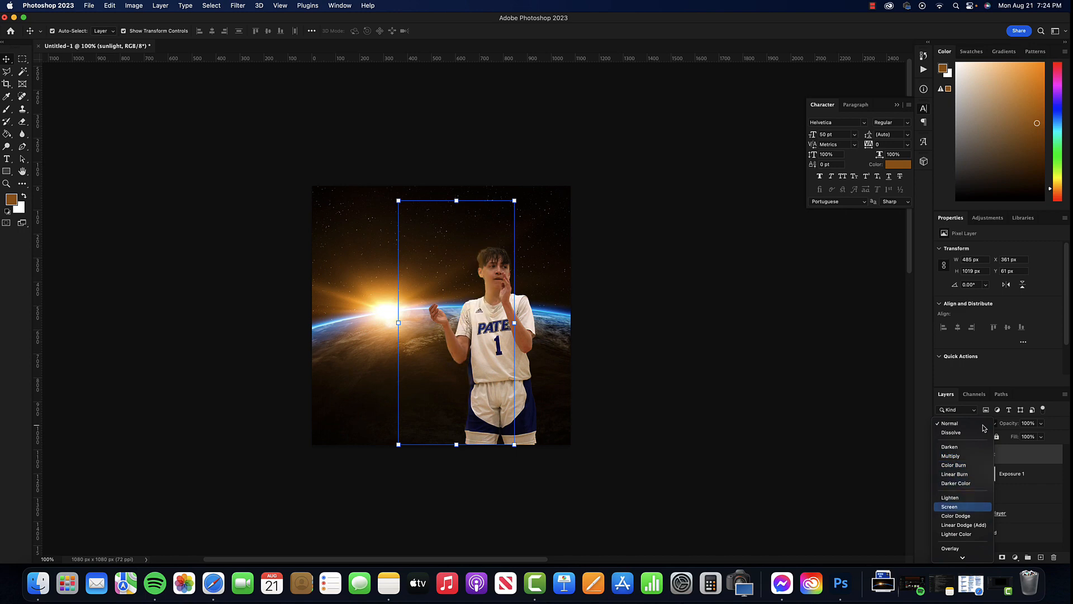
{"action": "key", "text": "Down"}
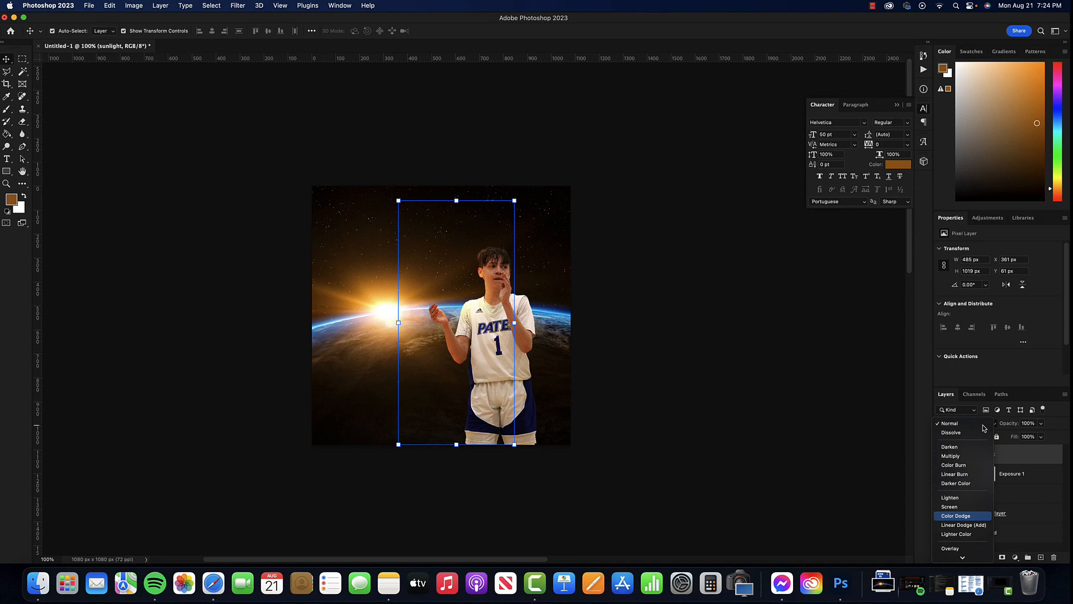
{"action": "key", "text": "Up"}
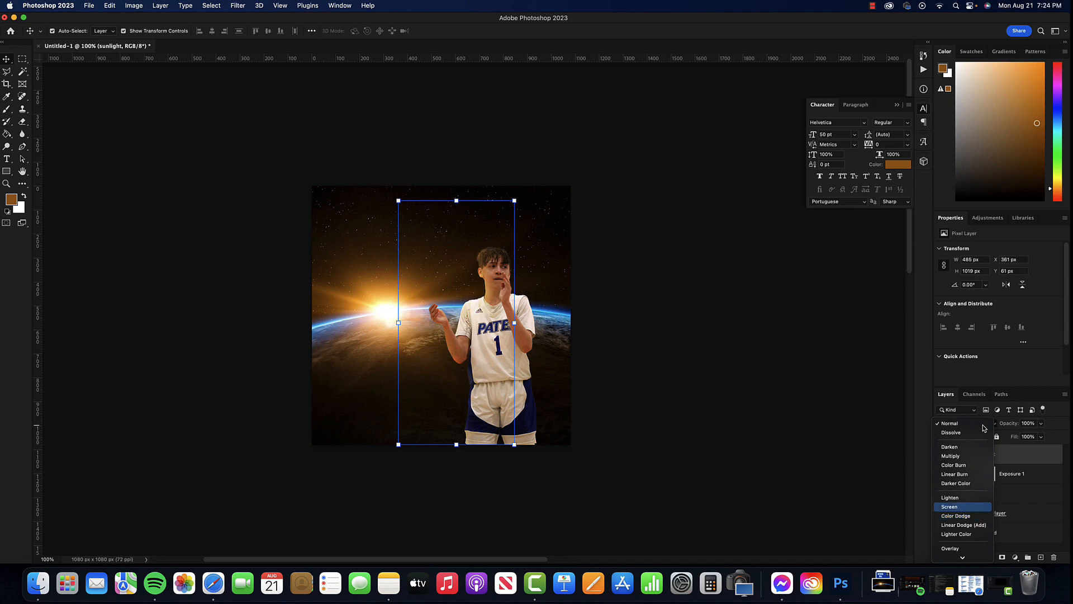
{"action": "key", "text": "Down"}
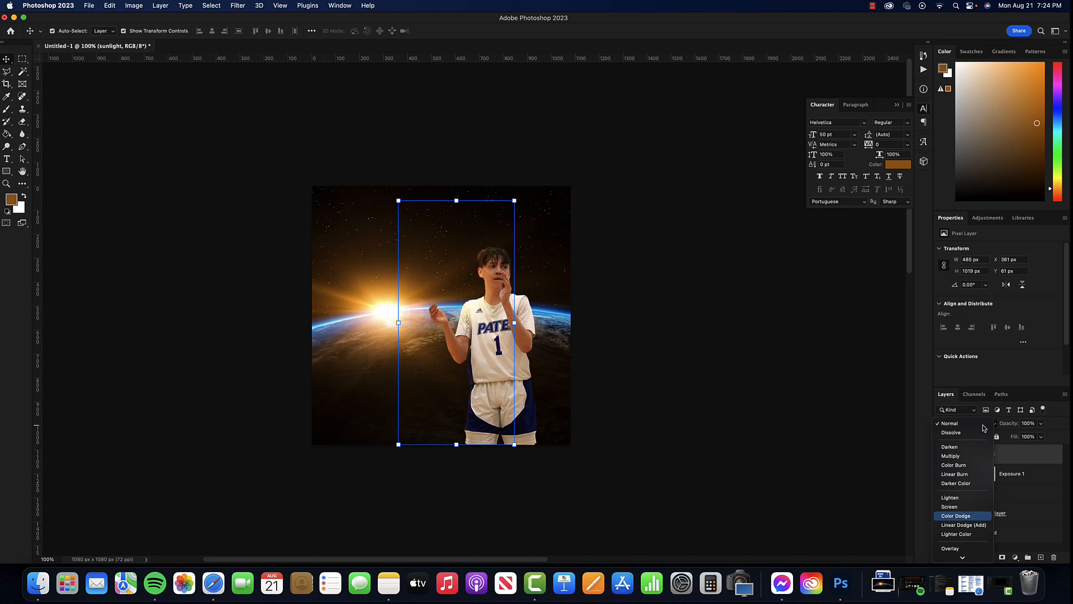
{"action": "key", "text": "Down"}
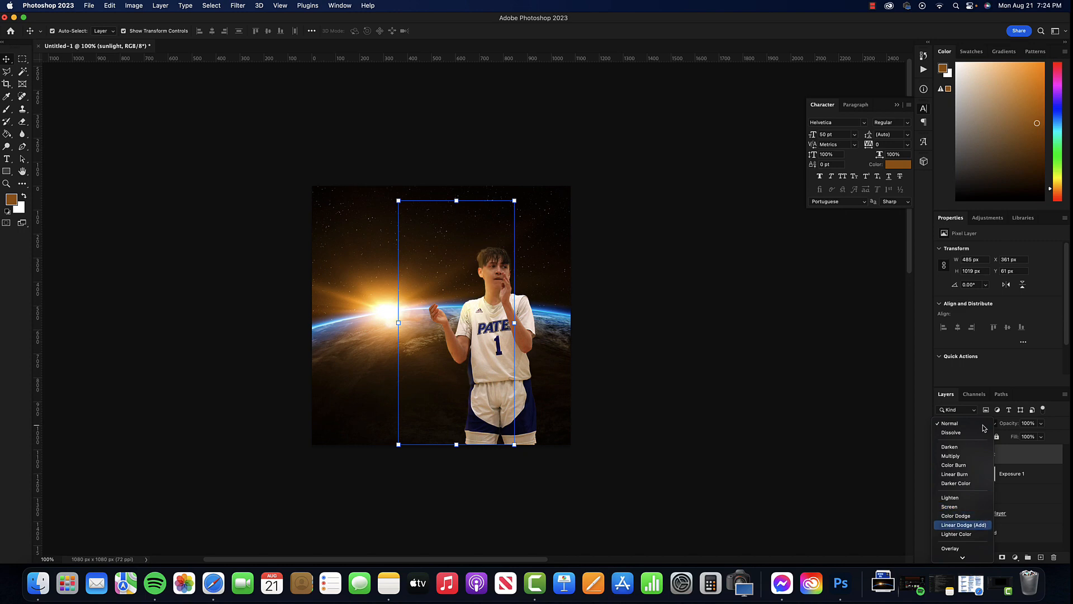
{"action": "key", "text": "Down"}
{"action": "key", "text": "Down"}
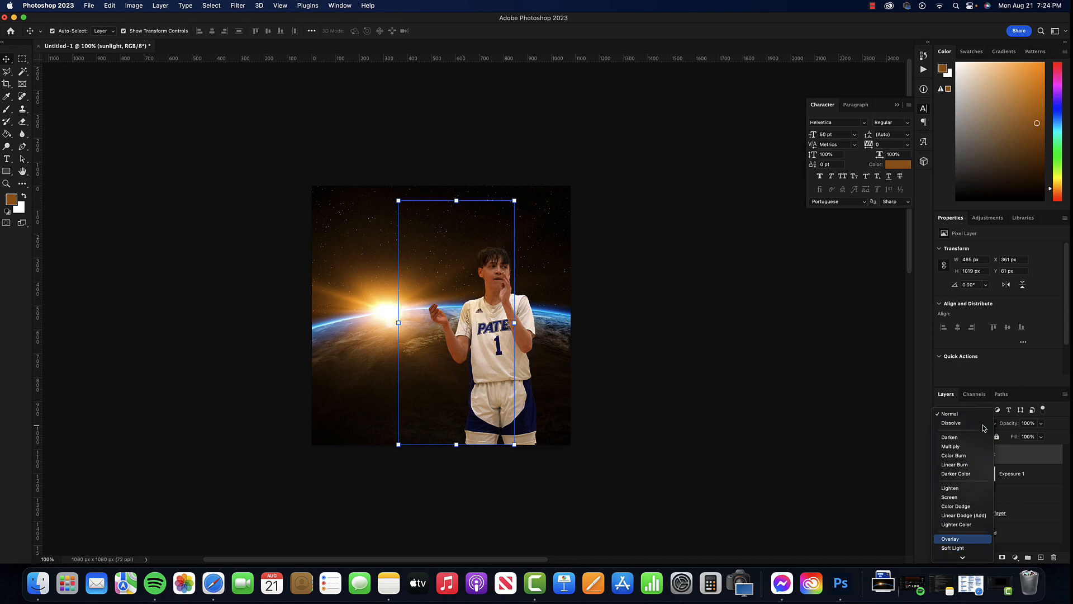
{"action": "key", "text": "Return"}
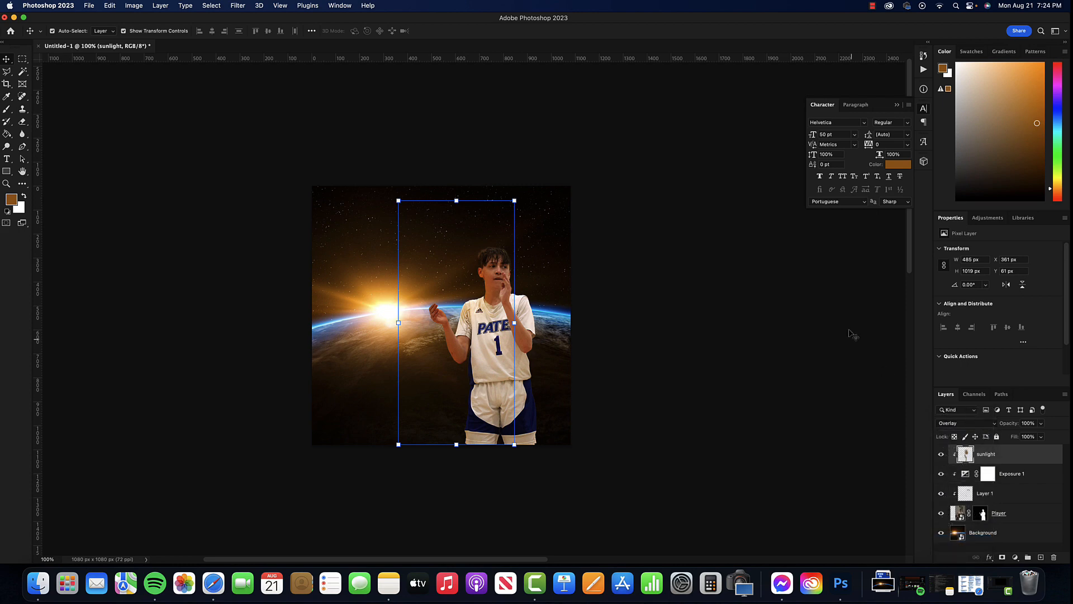
Deselect all layers and compare the player with and without the orange light by hiding and showing the sunlight layer
{"action": "left_click", "coordinate": [793, 342]}
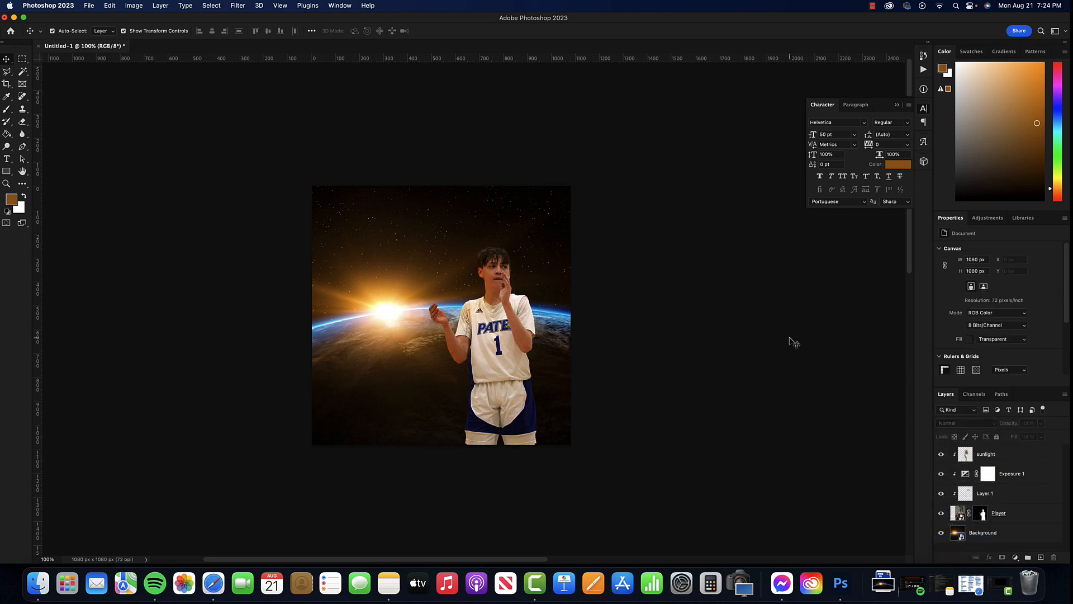
{"action": "left_click", "coordinate": [941, 455]}
{"action": "left_click", "coordinate": [942, 456]}
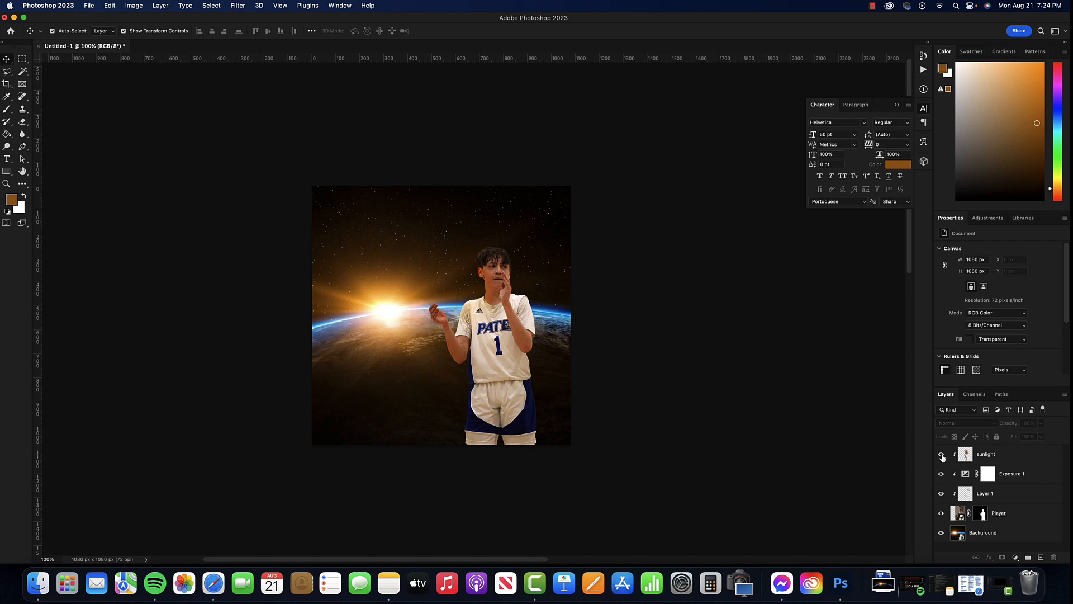